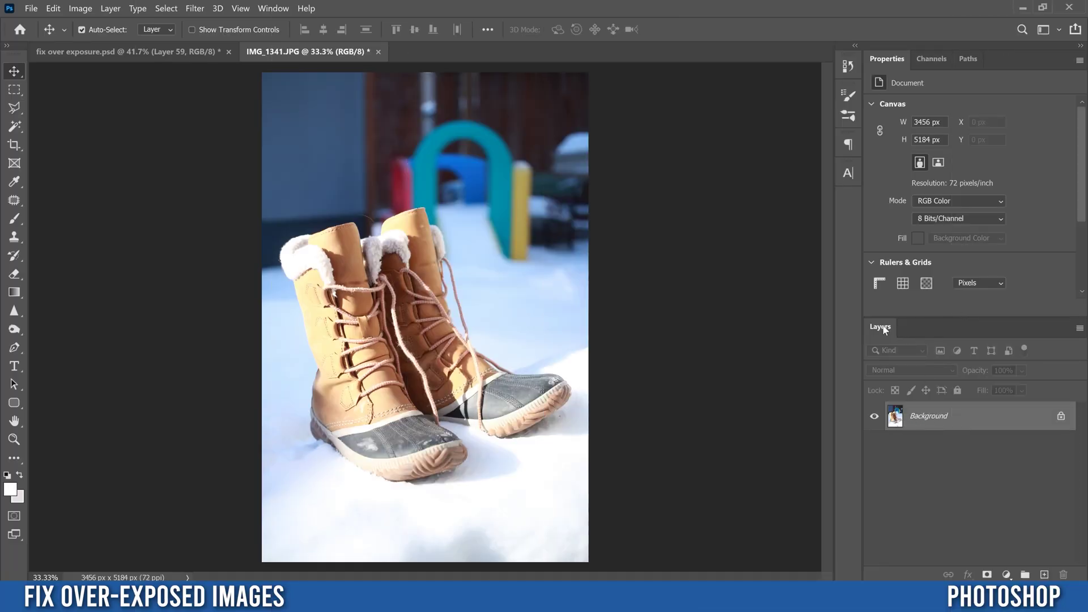
Load the RGB channel's luminosity from the Channels panel as a selection of the bright areas
left_click(931, 59)
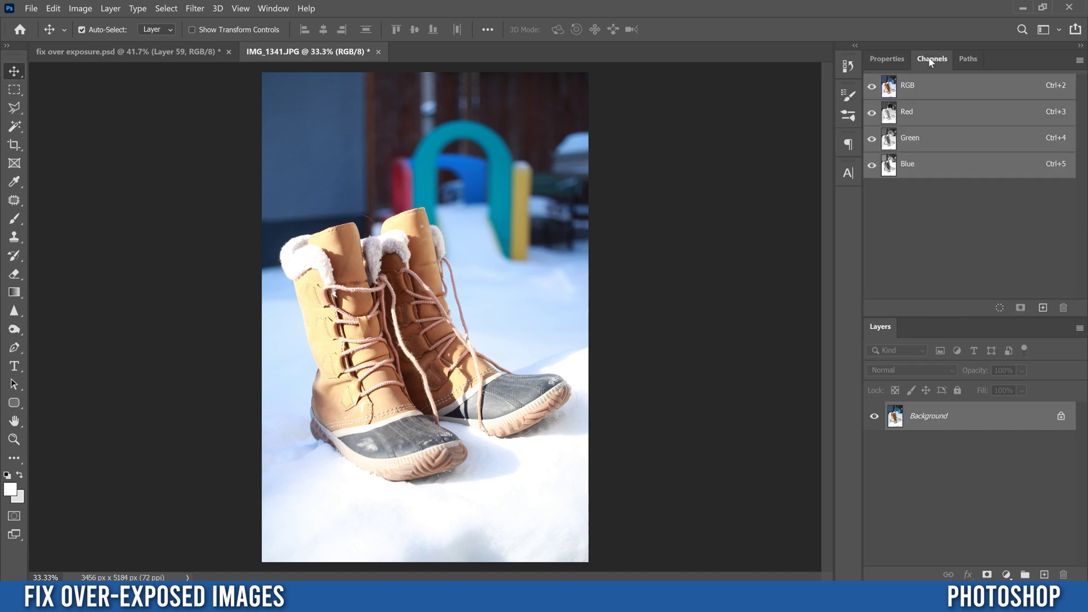
left_click(264, 10)
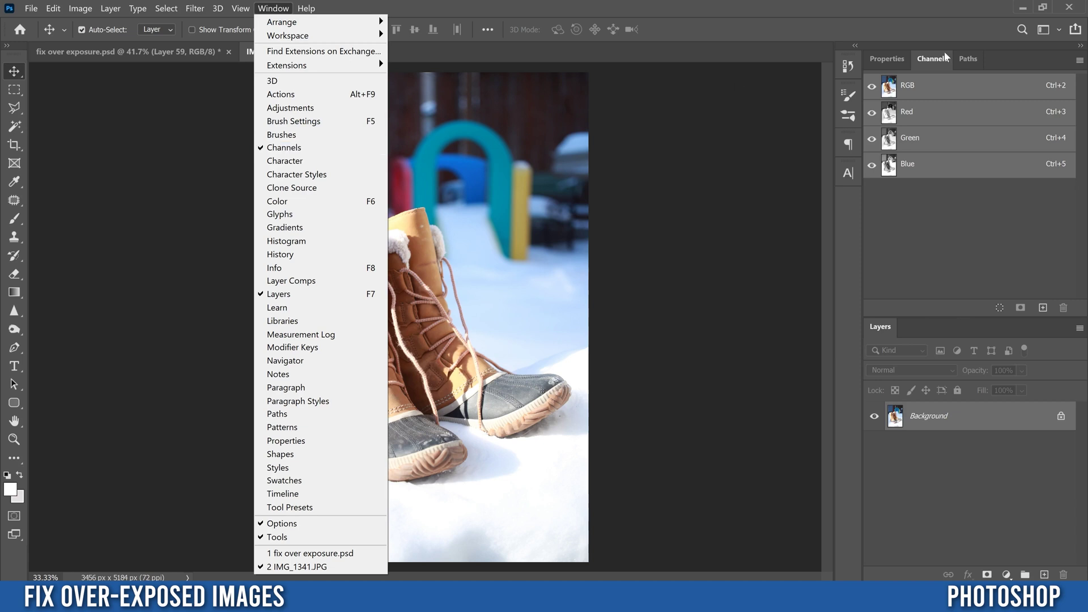
left_click(919, 63)
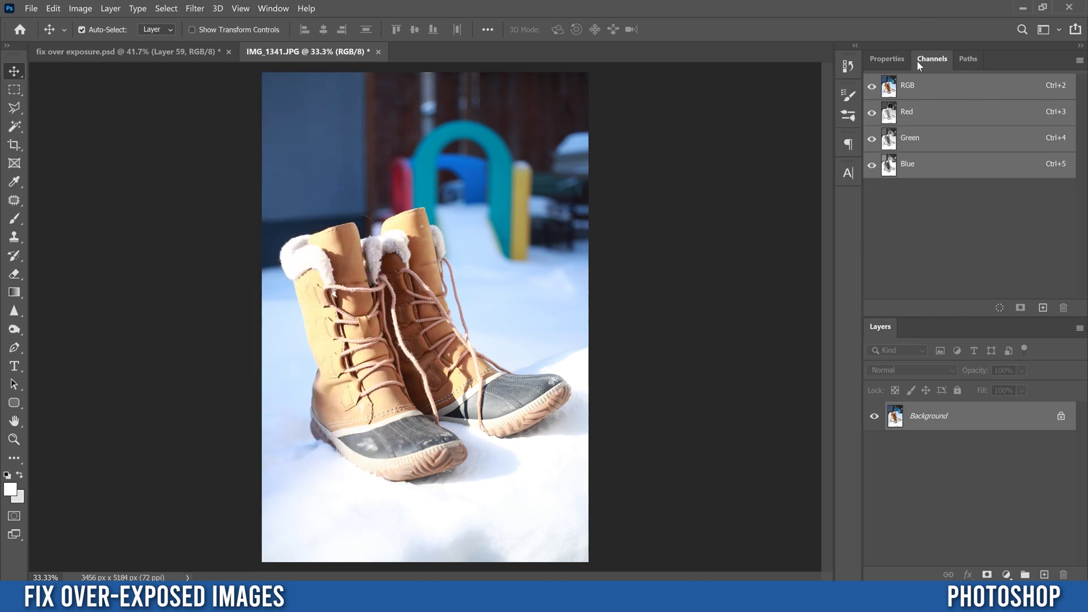
left_click(890, 88, "ctrl")
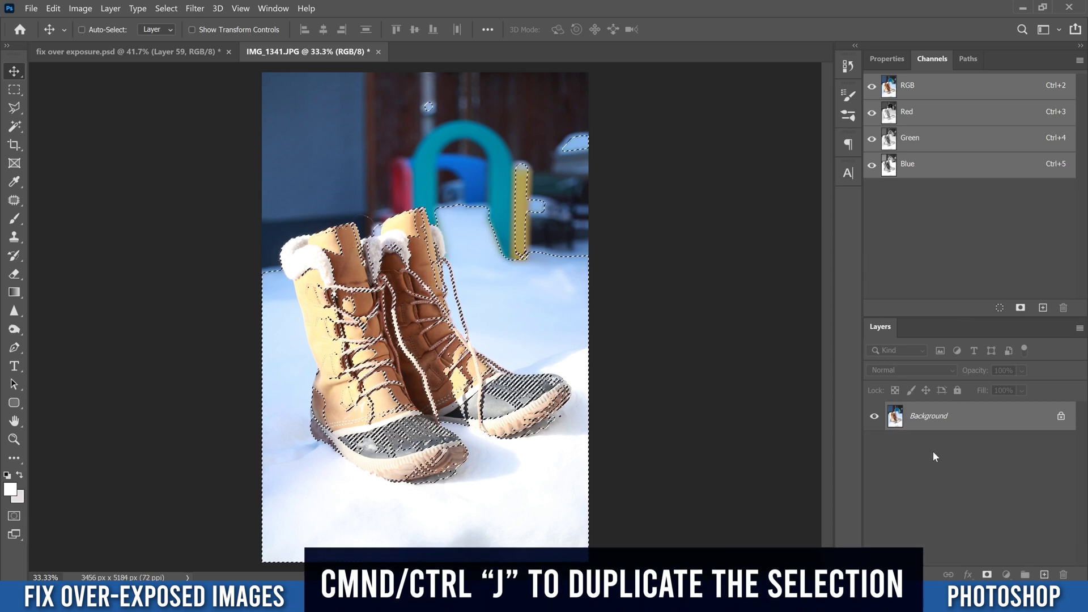
Copy the bright areas onto a new Layer 1 and hide the Background to view it alone
key("ctrl+j")
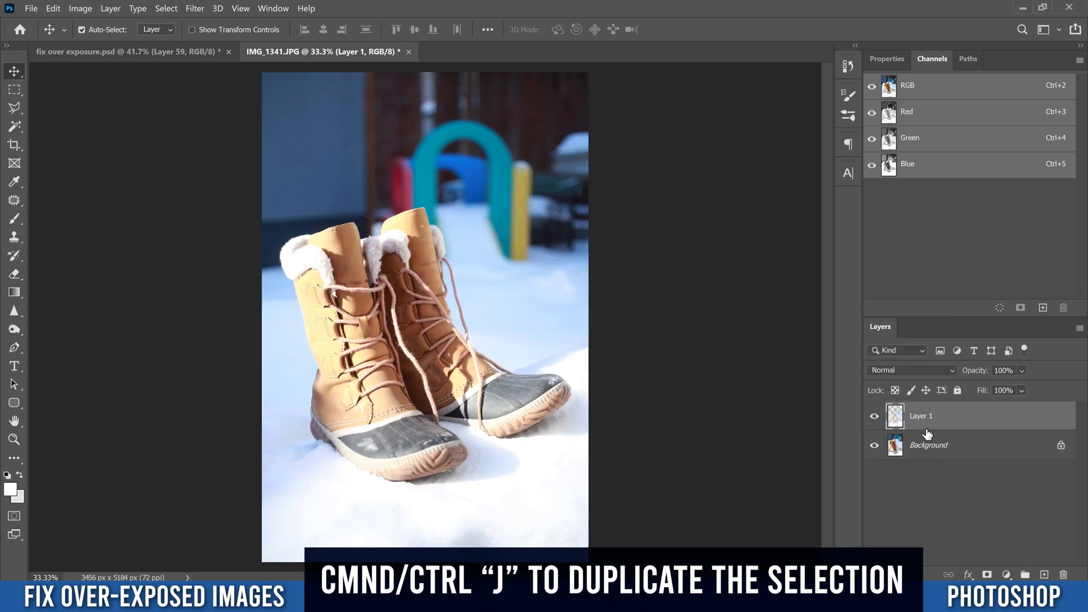
left_click(874, 447)
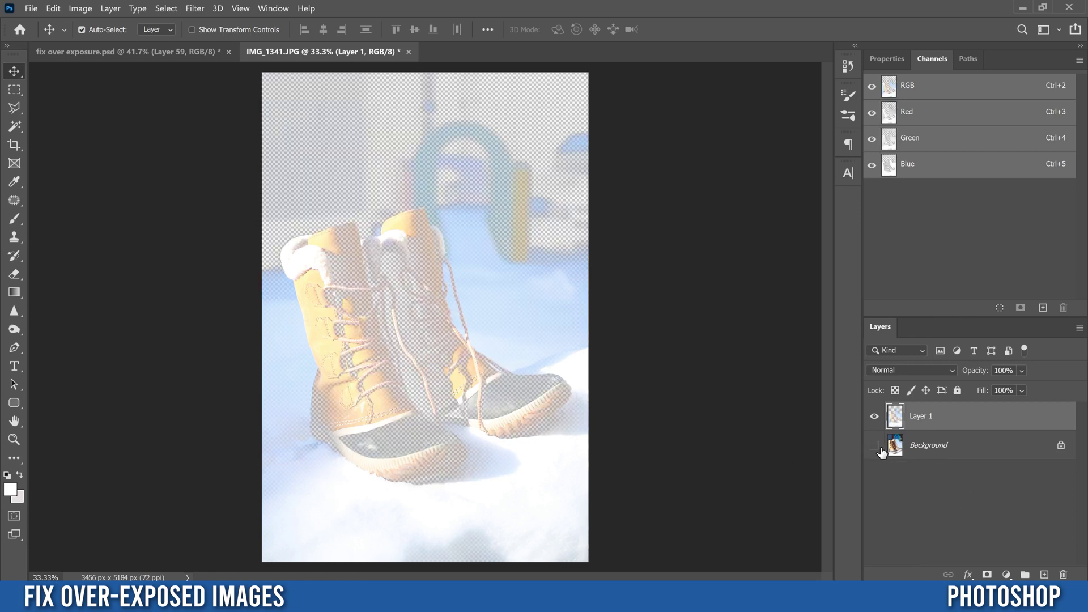
Show the Background, set Layer 1 to Multiply, compare it on and off, then duplicate it
left_click(877, 447)
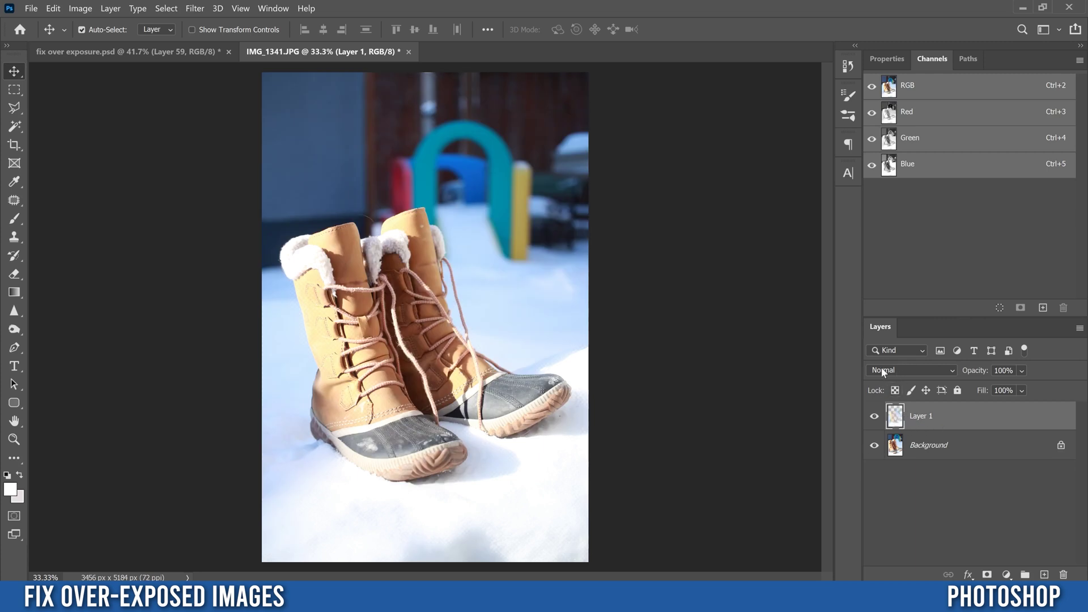
left_click(901, 372)
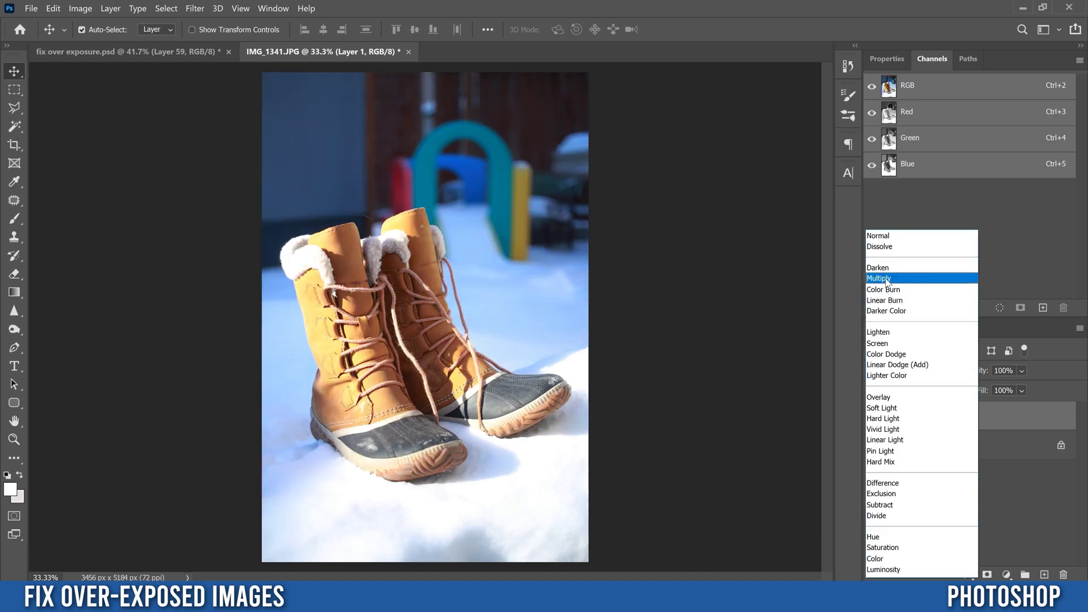
left_click(887, 279)
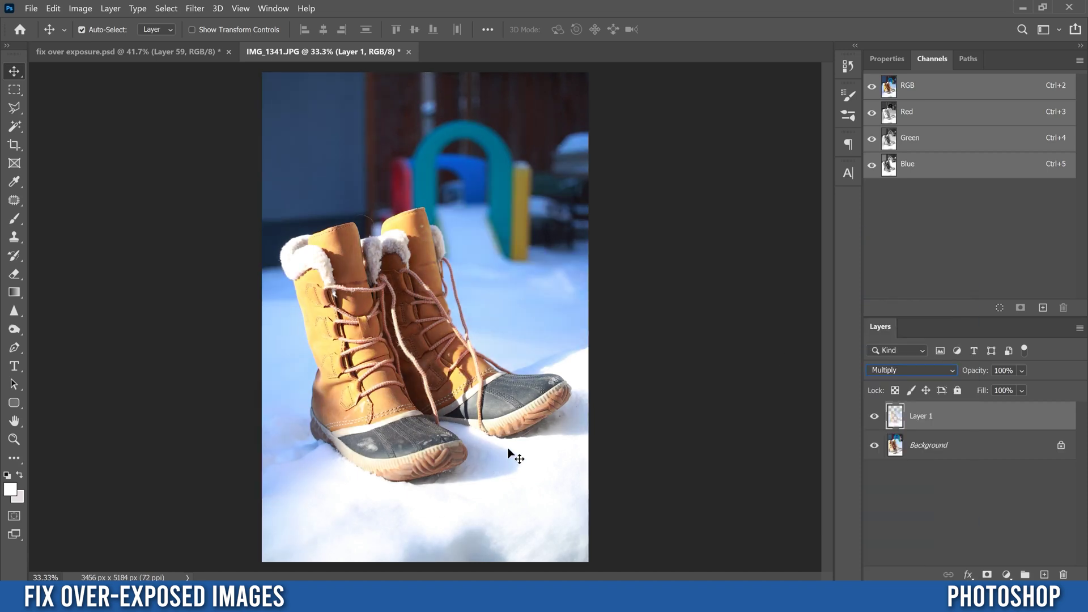
left_click(875, 418)
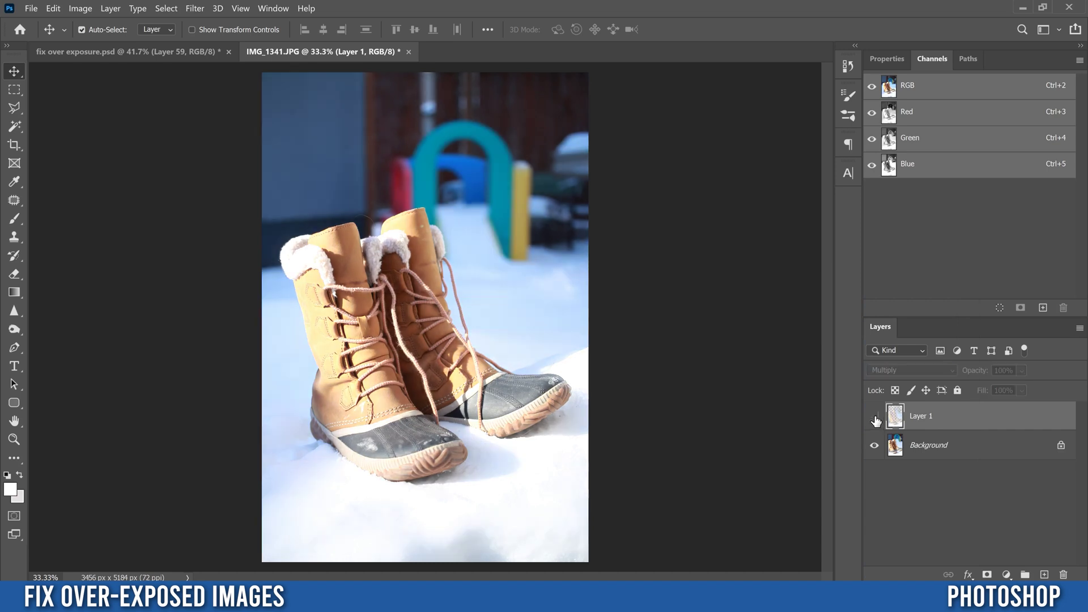
left_click(875, 417)
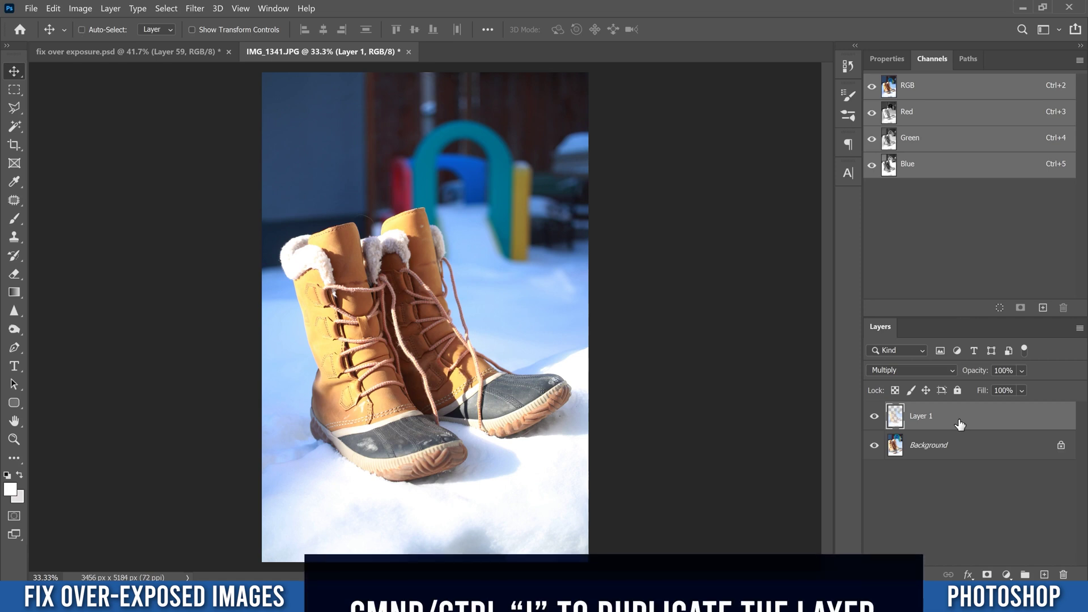
key("ctrl+j")
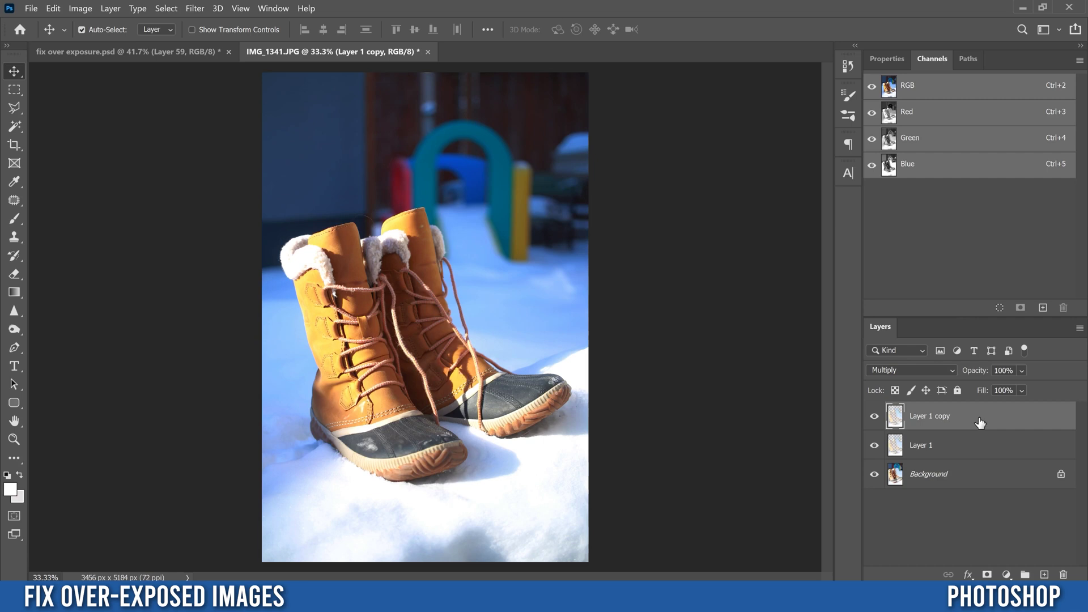
Duplicate again to create Layer 1 copy 2 and select all three Multiply layers
key("ctrl+j")
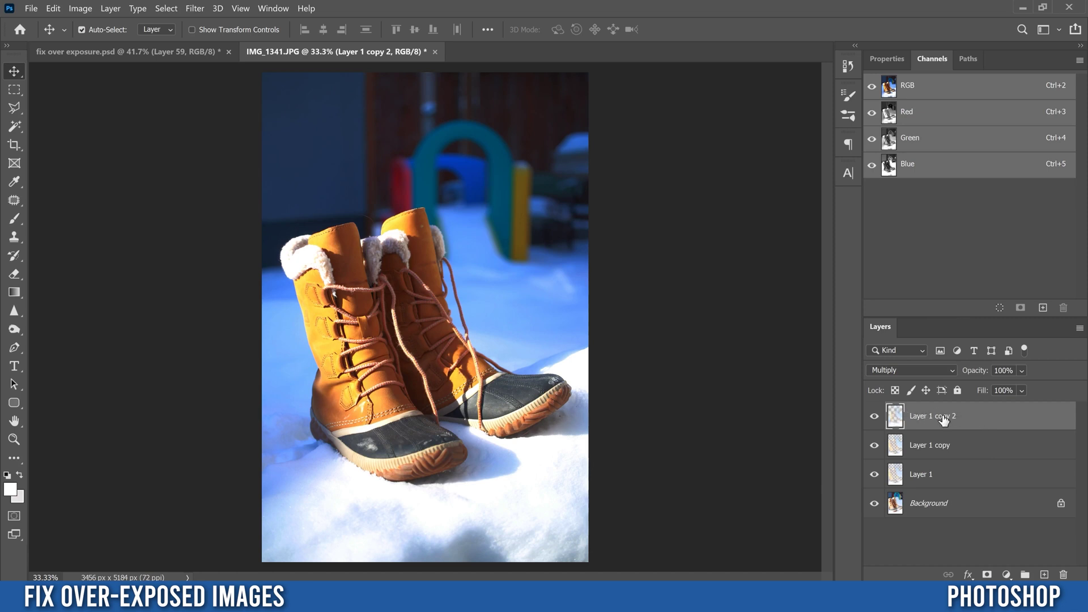
left_click(953, 481, "shift")
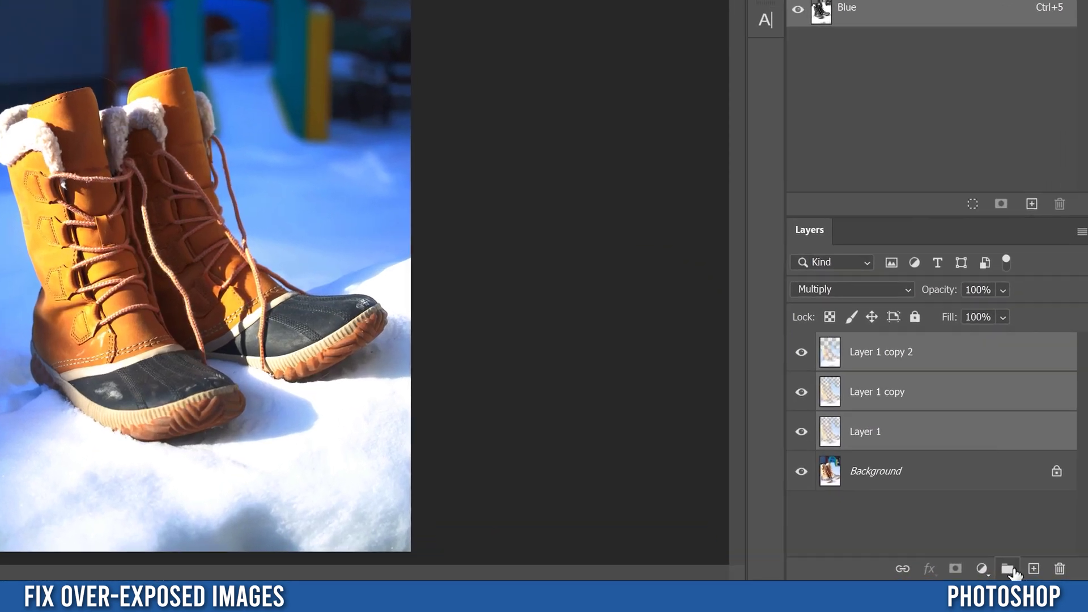
Put the three Multiply layers into a new Group 1 and expand it
left_click(1004, 568)
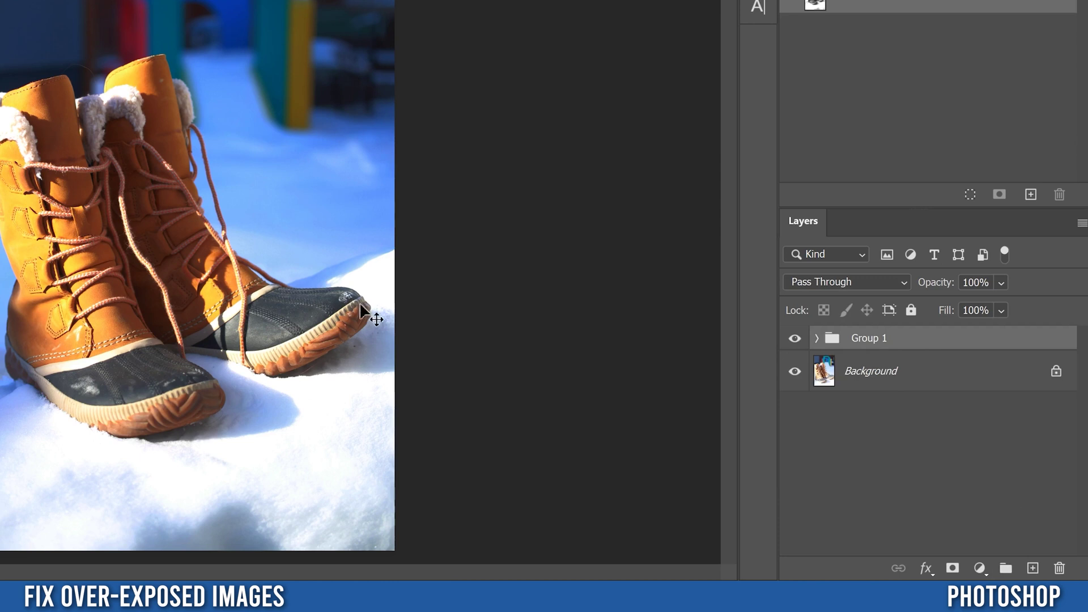
left_click(816, 339)
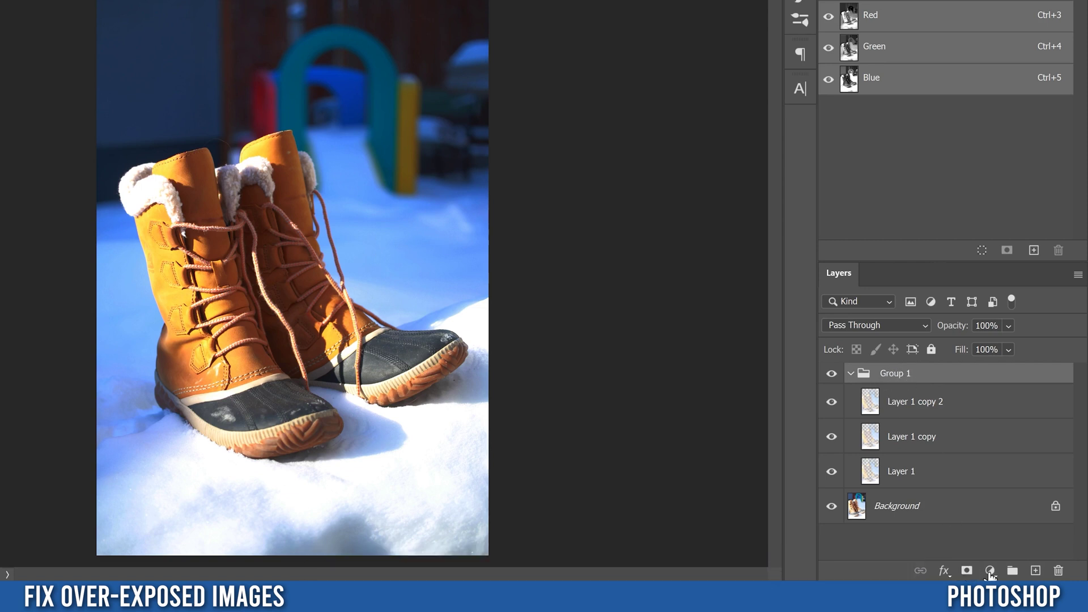
Give Group 1 a black layer mask and set up a Soft Round brush at 19% flow
left_click(967, 572, "alt")
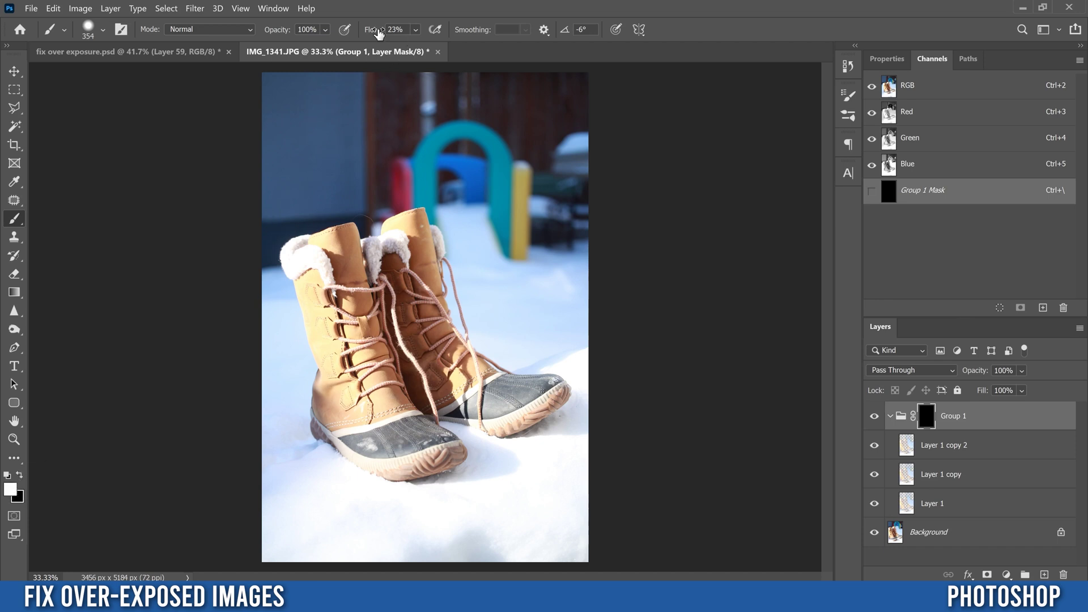
left_click(417, 30)
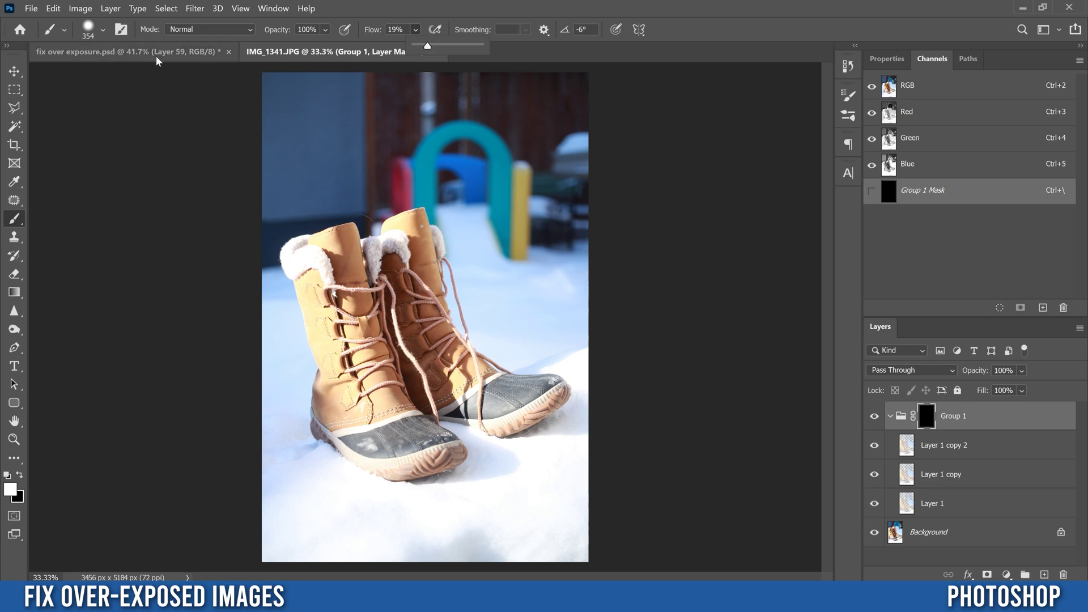
left_click(103, 31)
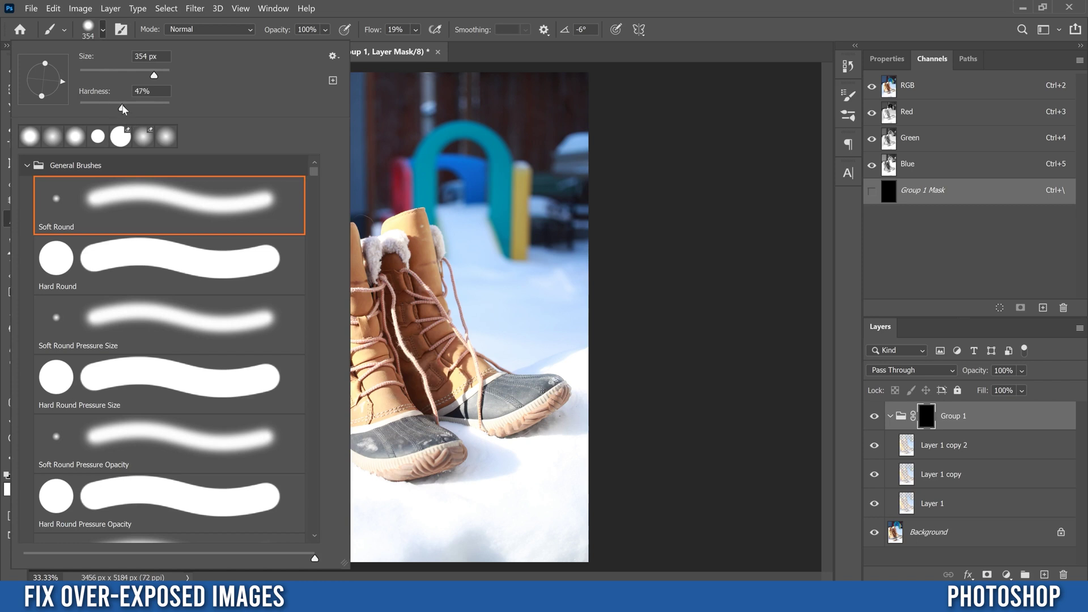
key("Return")
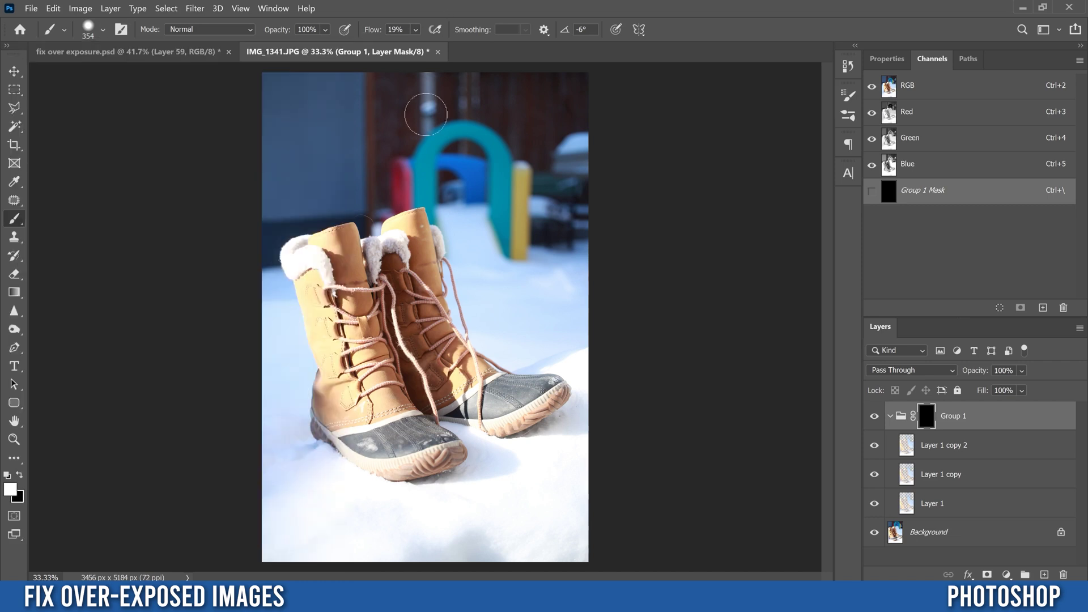
Paint white over the boots and surrounding snow, then black over the deep blue shadow behind them
mouse_move(327, 391)
left_mouse_down()
mouse_move(302, 265)
mouse_move(336, 243)
mouse_move(326, 283)
mouse_move(363, 385)
mouse_move(391, 403)
left_mouse_up()
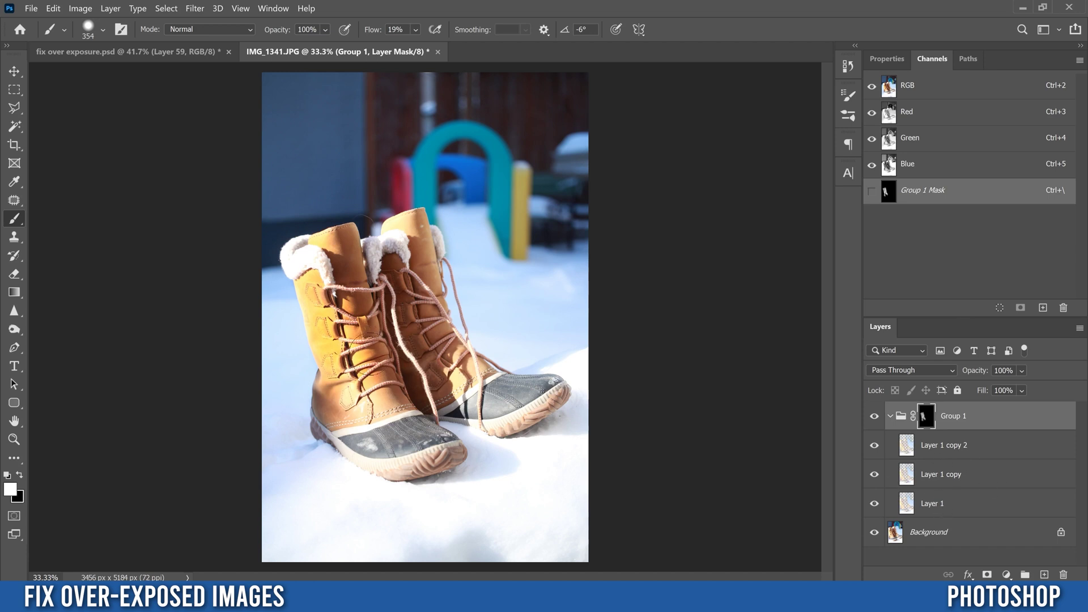
mouse_move(363, 340)
left_mouse_down()
mouse_move(365, 397)
mouse_move(389, 430)
mouse_move(367, 423)
mouse_move(368, 447)
mouse_move(369, 257)
mouse_move(354, 242)
mouse_move(389, 254)
mouse_move(416, 227)
mouse_move(475, 376)
mouse_move(501, 395)
mouse_move(540, 404)
mouse_move(592, 362)
mouse_move(434, 532)
mouse_move(589, 412)
mouse_move(418, 489)
mouse_move(500, 444)
mouse_move(475, 442)
mouse_move(535, 428)
mouse_move(429, 472)
mouse_move(429, 481)
mouse_move(568, 406)
mouse_move(594, 478)
mouse_move(613, 438)
mouse_move(538, 524)
mouse_move(620, 534)
mouse_move(555, 530)
mouse_move(551, 463)
mouse_move(300, 561)
mouse_move(265, 541)
mouse_move(255, 554)
mouse_move(348, 473)
left_mouse_up()
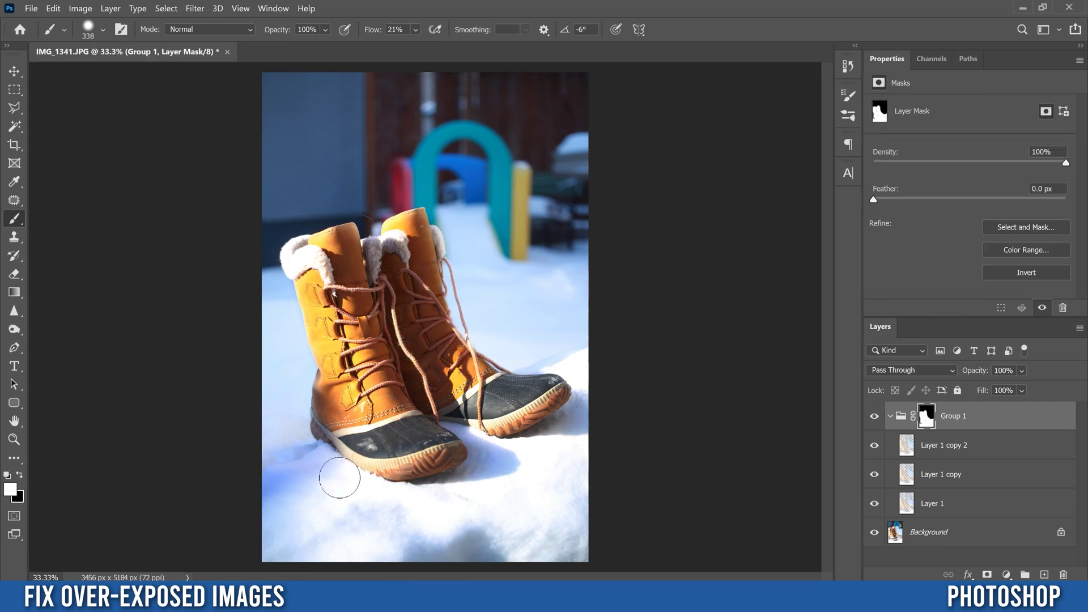
mouse_move(339, 478)
left_mouse_down()
mouse_move(306, 519)
mouse_move(432, 517)
mouse_move(528, 484)
left_mouse_up()
mouse_move(517, 304)
left_mouse_down()
mouse_move(489, 276)
mouse_move(565, 282)
mouse_move(587, 272)
mouse_move(537, 251)
mouse_move(576, 247)
left_mouse_up()
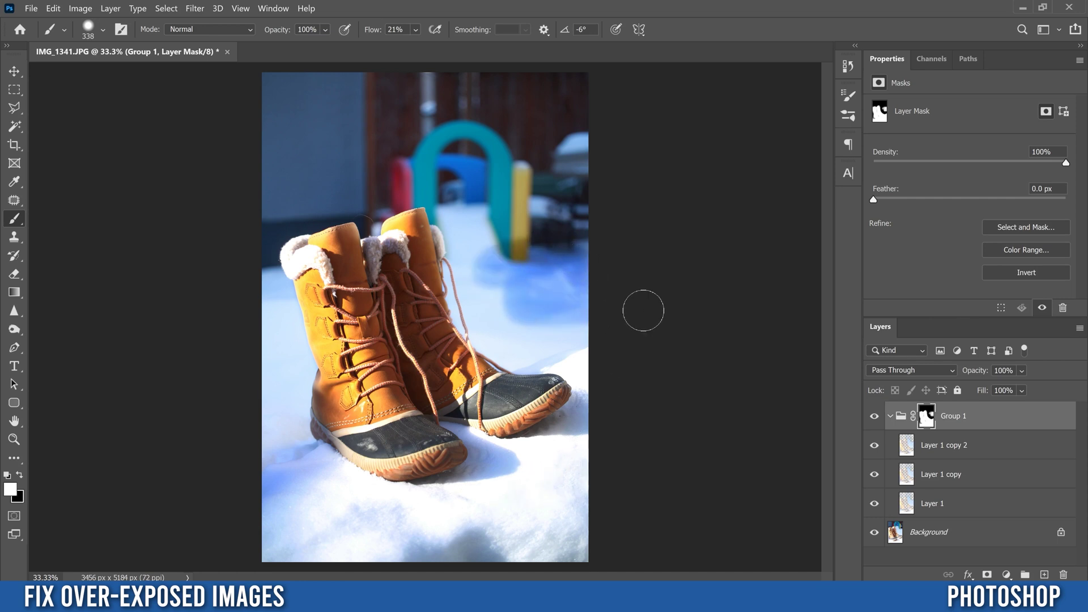
mouse_move(644, 310)
left_mouse_down()
mouse_move(539, 296)
mouse_move(491, 252)
mouse_move(575, 320)
mouse_move(522, 306)
mouse_move(544, 304)
mouse_move(477, 271)
mouse_move(546, 289)
mouse_move(544, 306)
left_mouse_up()
left_click(20, 476)
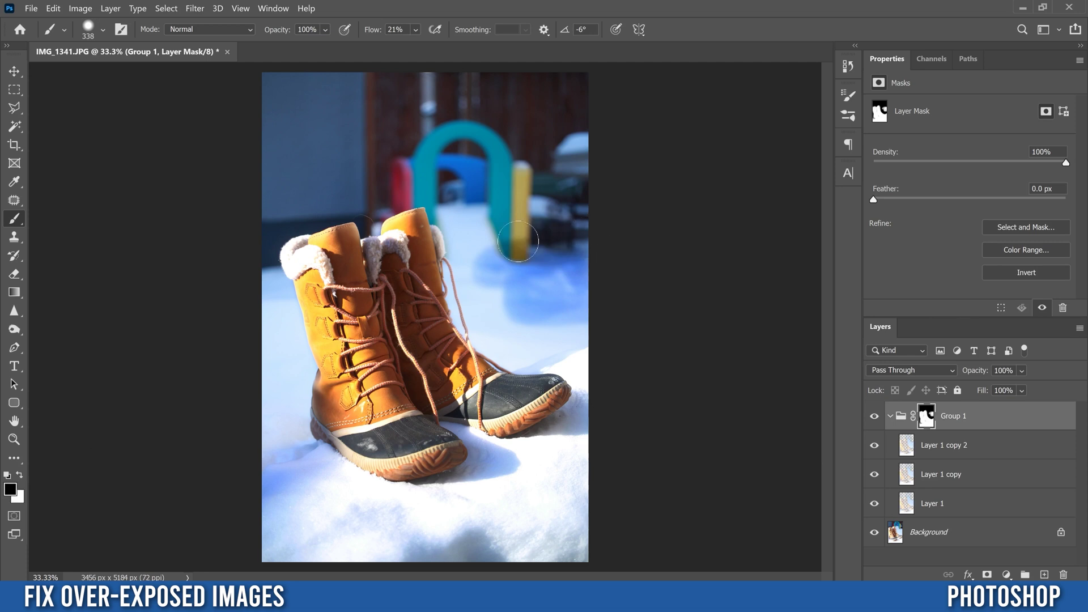
mouse_move(518, 239)
left_mouse_down()
mouse_move(496, 281)
mouse_move(532, 301)
mouse_move(486, 252)
mouse_move(480, 292)
mouse_move(567, 253)
mouse_move(537, 298)
mouse_move(507, 318)
mouse_move(544, 327)
mouse_move(588, 301)
mouse_move(602, 274)
mouse_move(530, 278)
mouse_move(578, 266)
left_mouse_up()
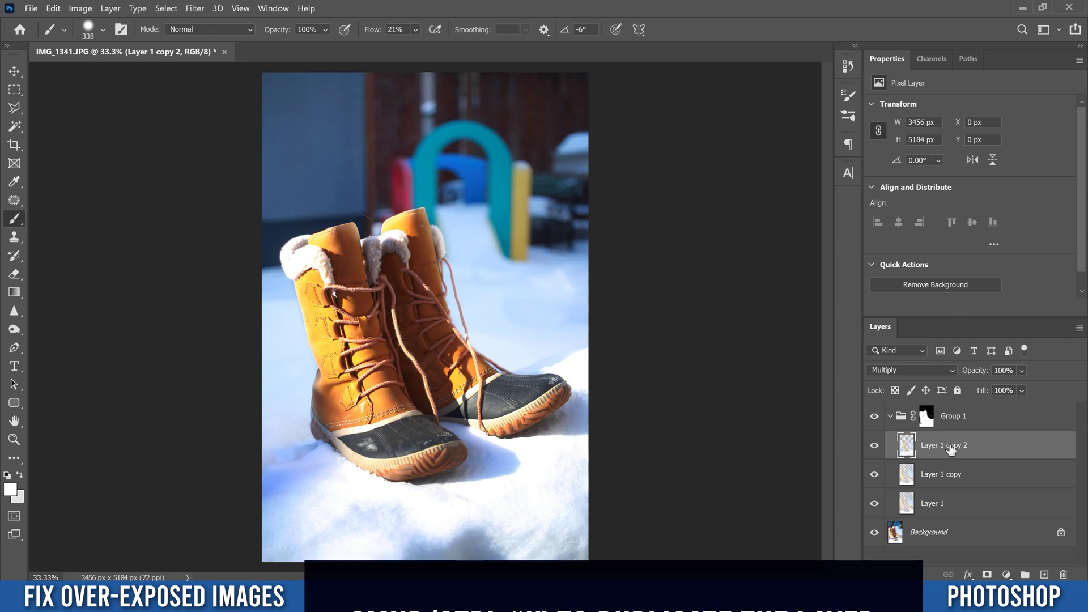
Duplicate Layer 1 copy 2, then delete the extra Layer 1 copy 3
key("ctrl+j")
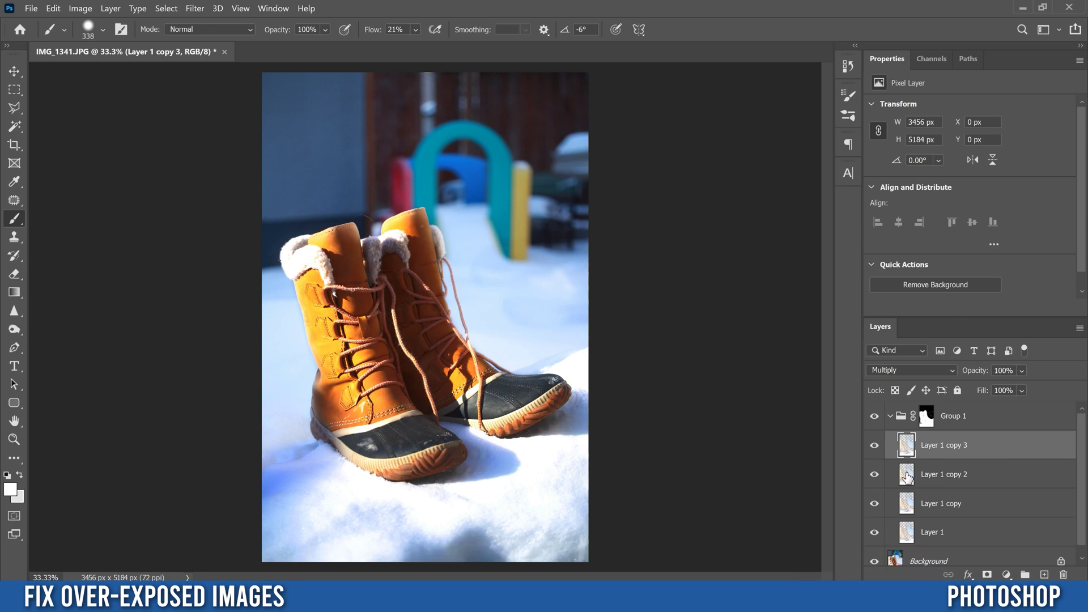
left_click(1063, 575)
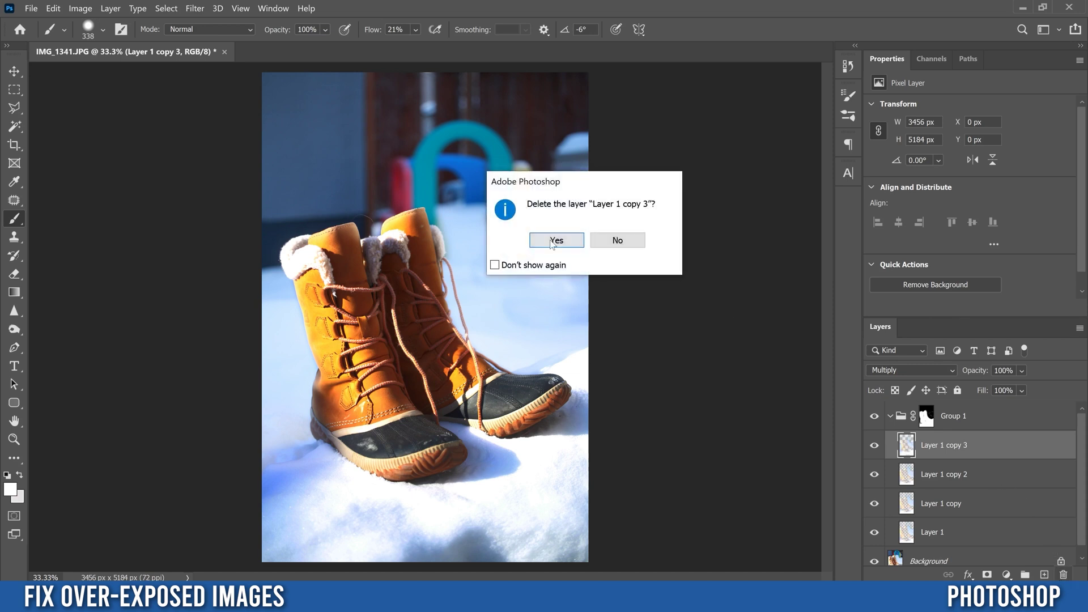
left_click(555, 240)
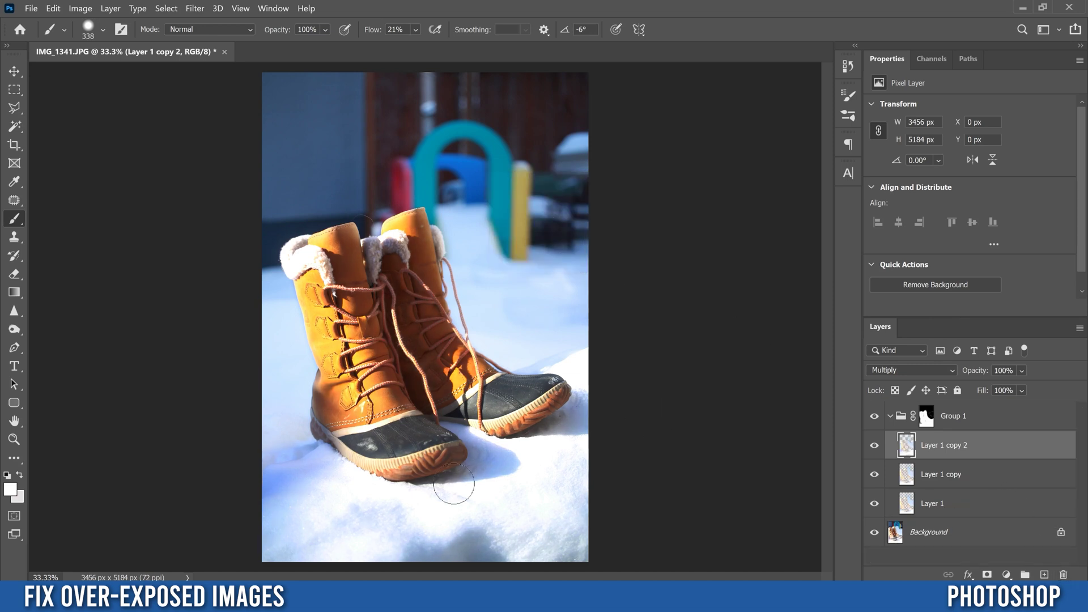
Lower Layer 1 copy 2 to 82% opacity and select Group 1's mask
left_click(907, 503)
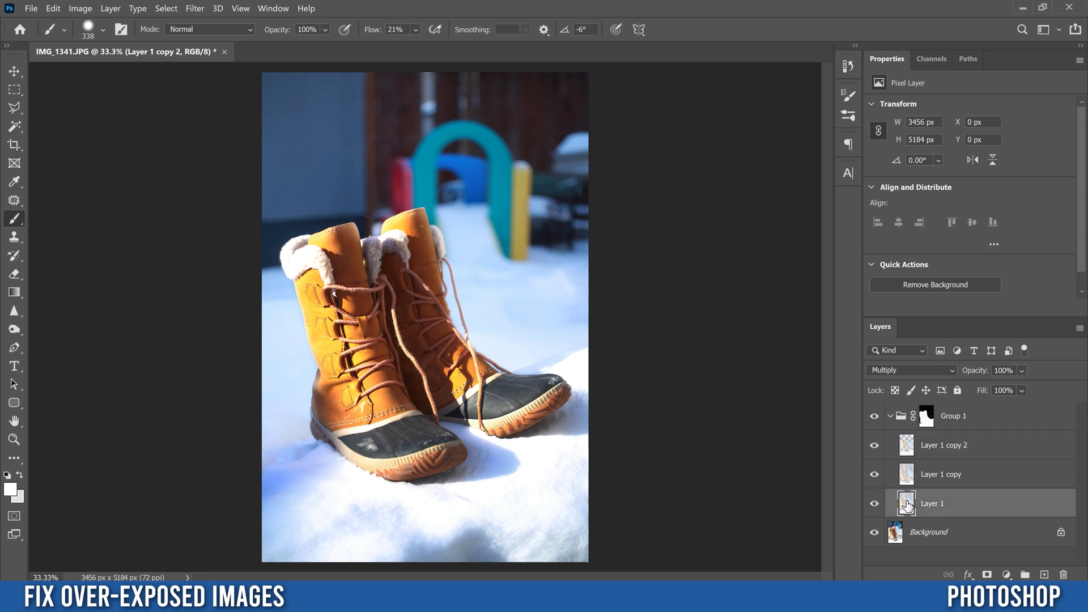
left_click(907, 474)
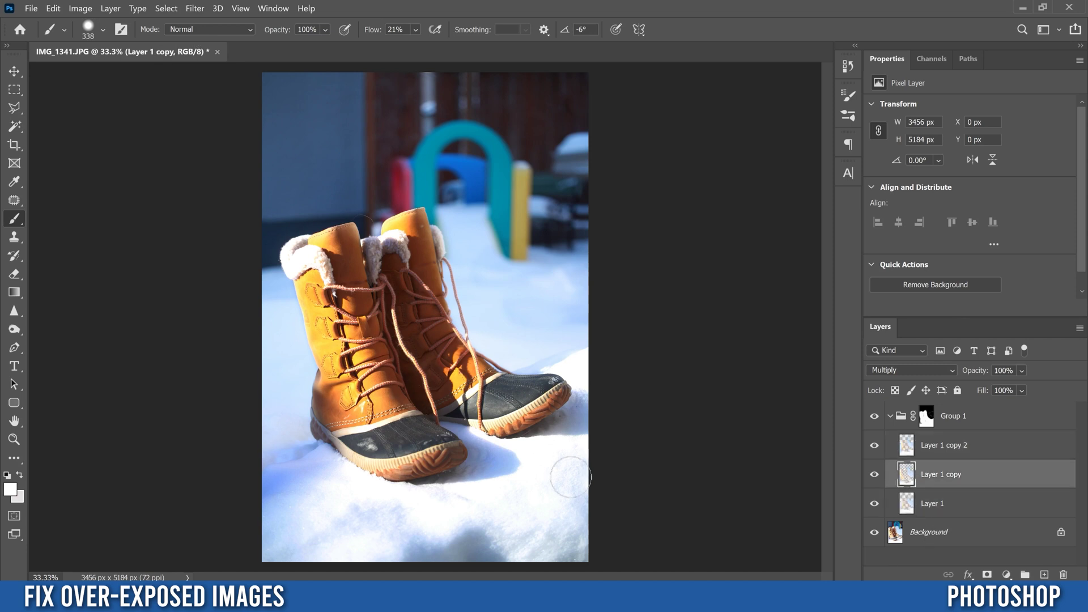
left_click(906, 445)
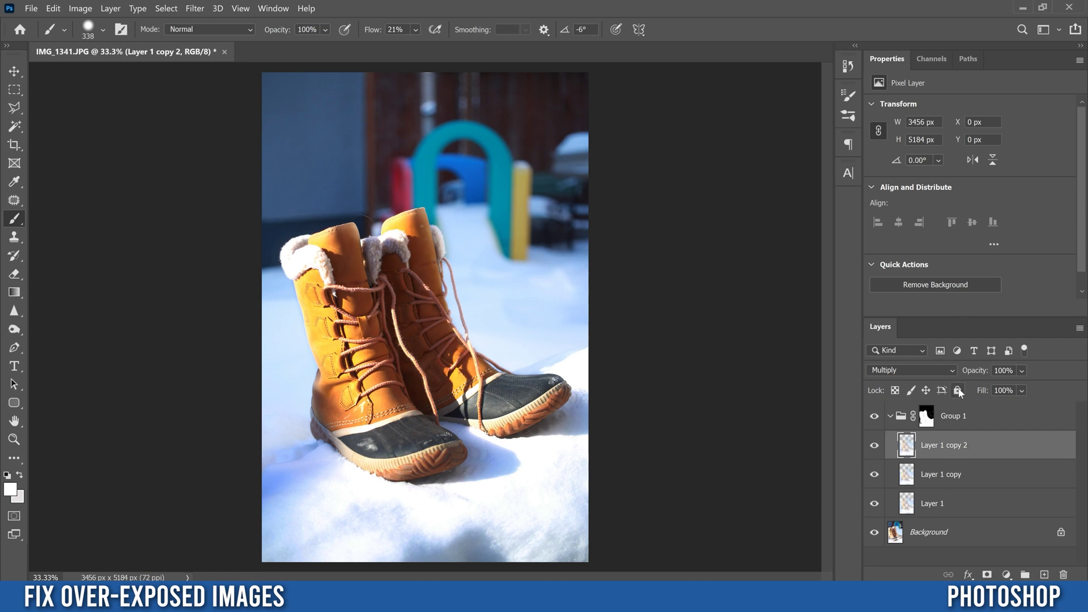
left_click(1021, 371)
left_click_drag(1068, 387, 1037, 389)
left_click(926, 417)
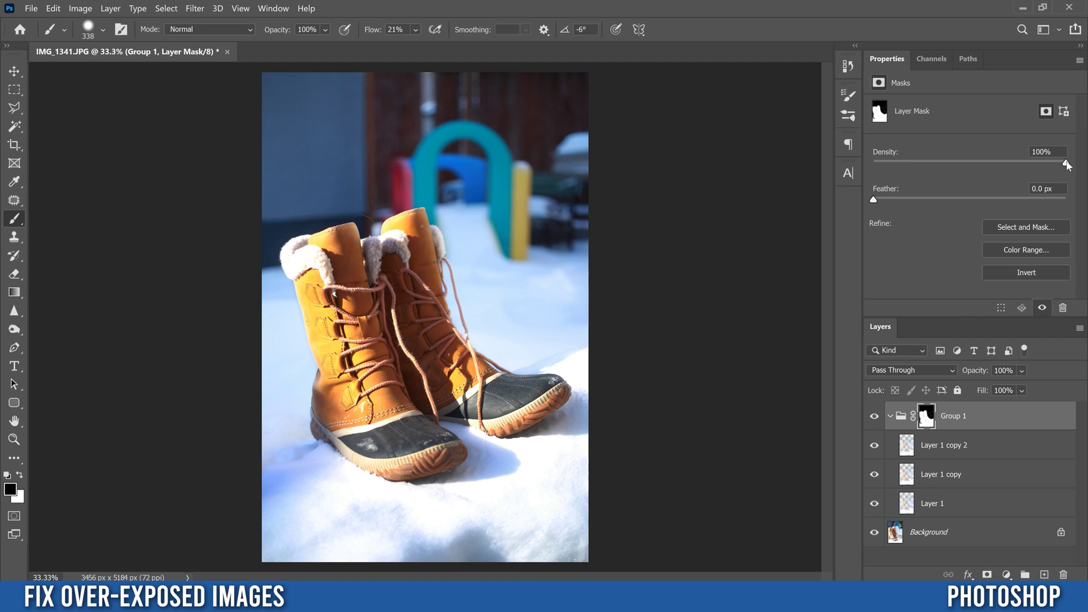
Clear the mask's effect, then try Group 1 mask densities between 0% and 100%, including 75% and about 30%
key("ctrl+BackSpace")
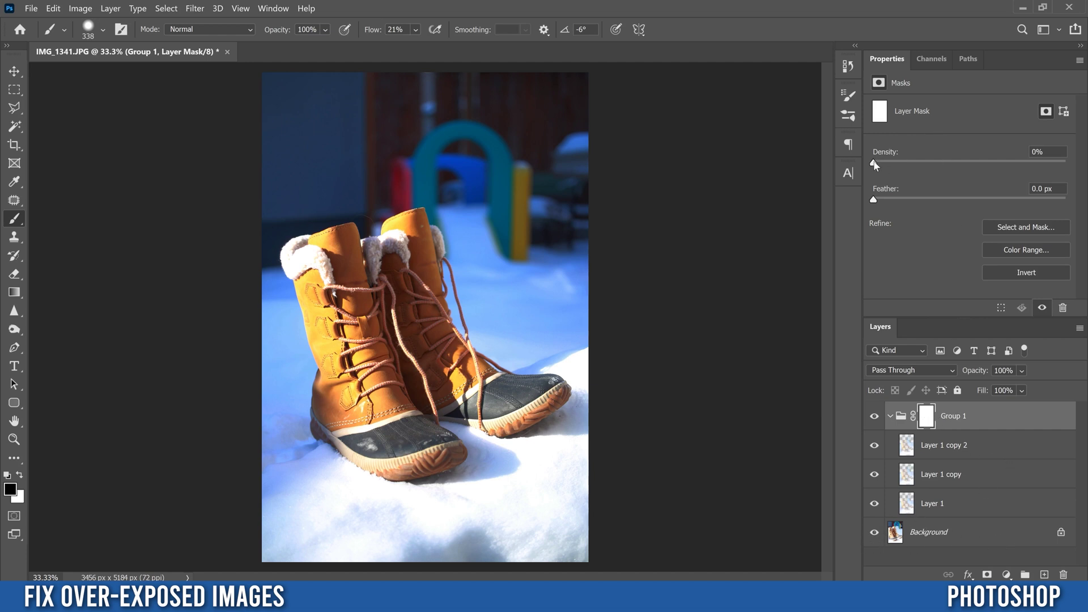
left_click_drag(964, 161, 1001, 162)
mouse_move(1081, 172)
left_mouse_down()
mouse_move(873, 167)
mouse_move(1083, 168)
left_mouse_up()
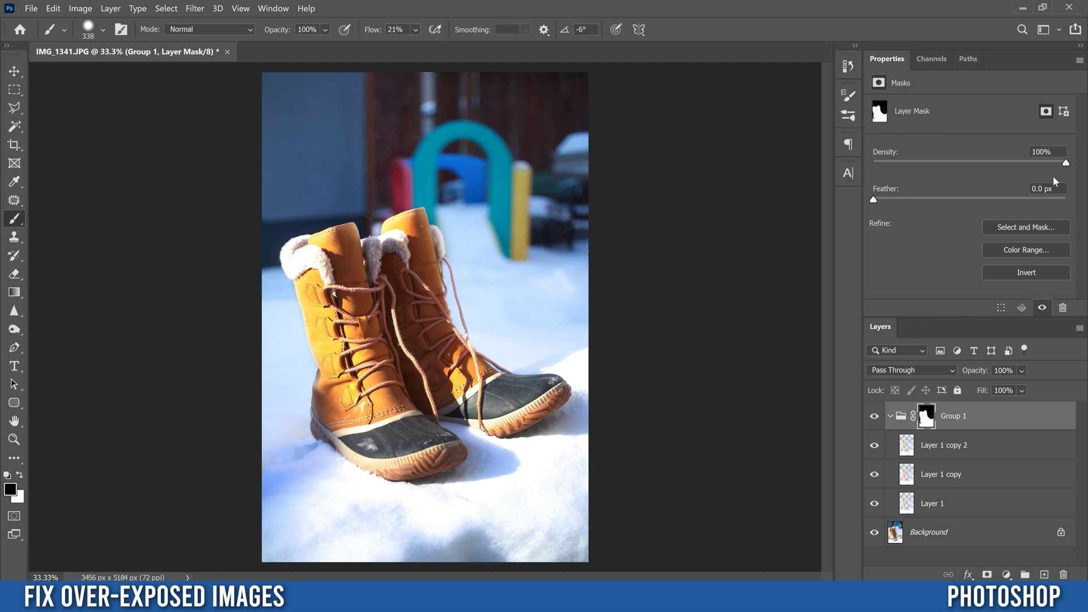
left_click_drag(1066, 166, 1032, 165)
left_click_drag(1035, 167, 1018, 168)
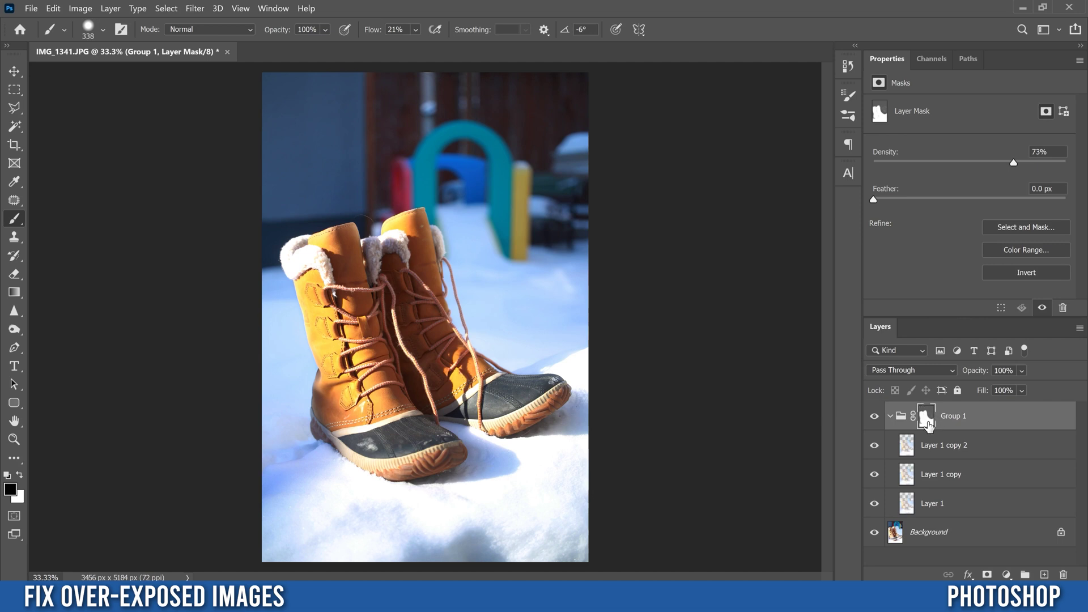
left_click_drag(1012, 164, 933, 163)
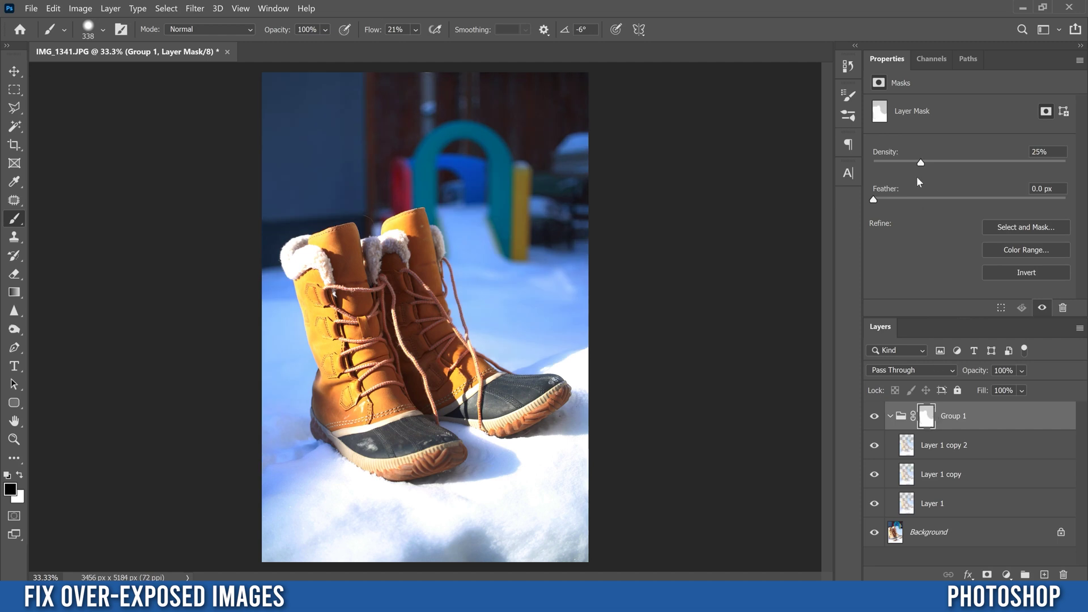
left_click_drag(1012, 163, 1015, 163)
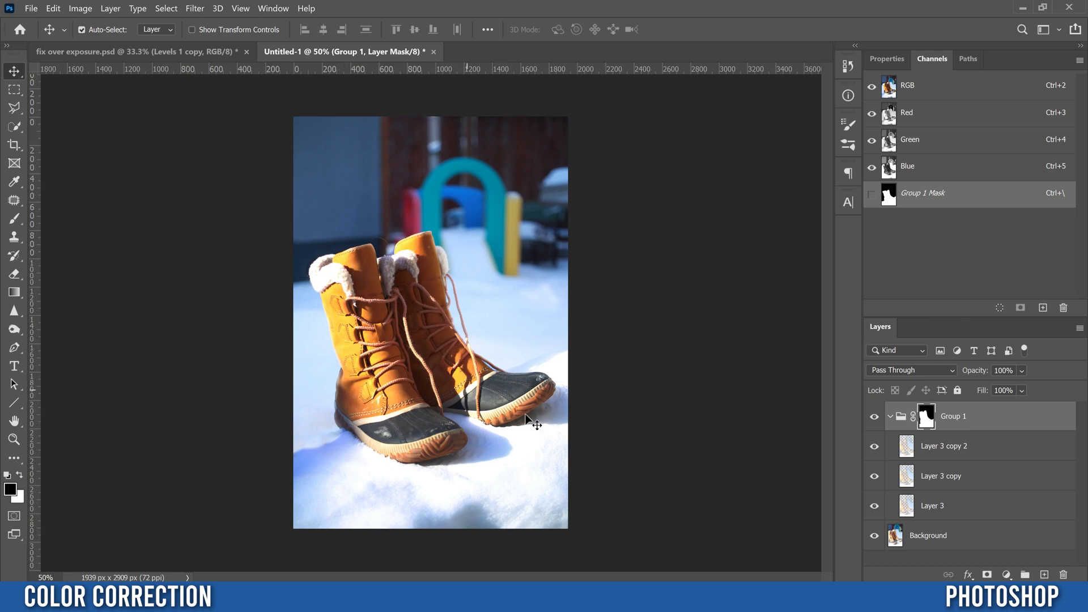
Duplicate Group 1 and Background, merge them into Group 1 copy, and convert it to a smart object
left_click(991, 422)
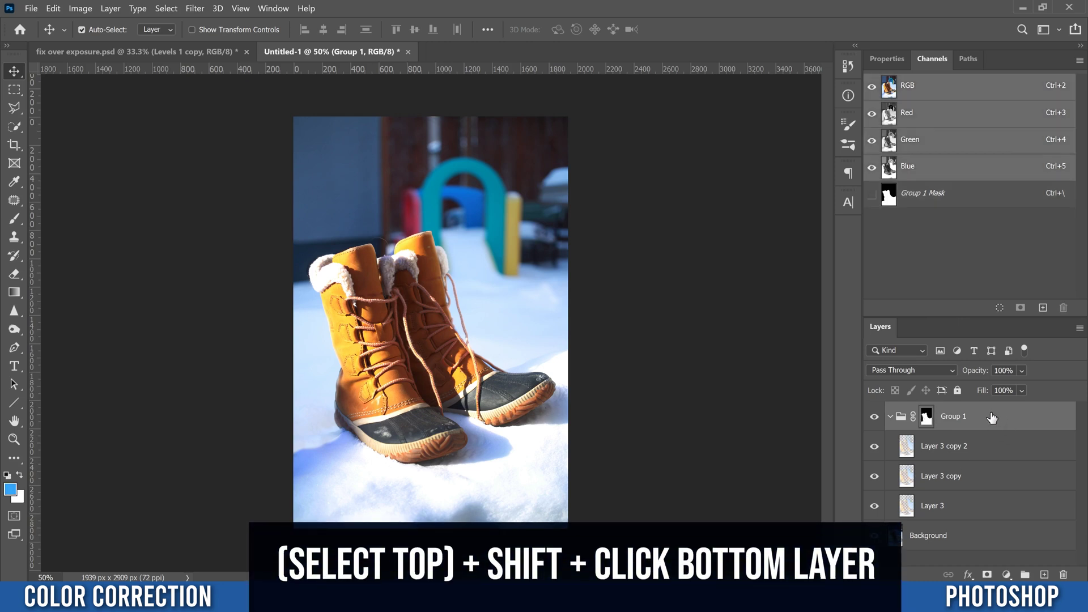
left_click(963, 542, "shift")
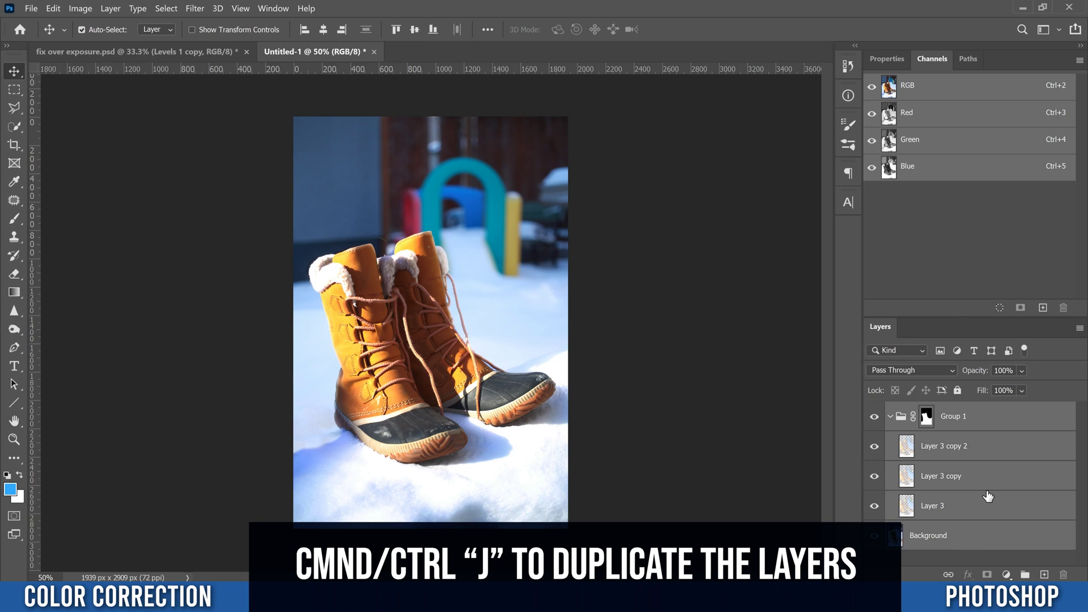
key("ctrl+j")
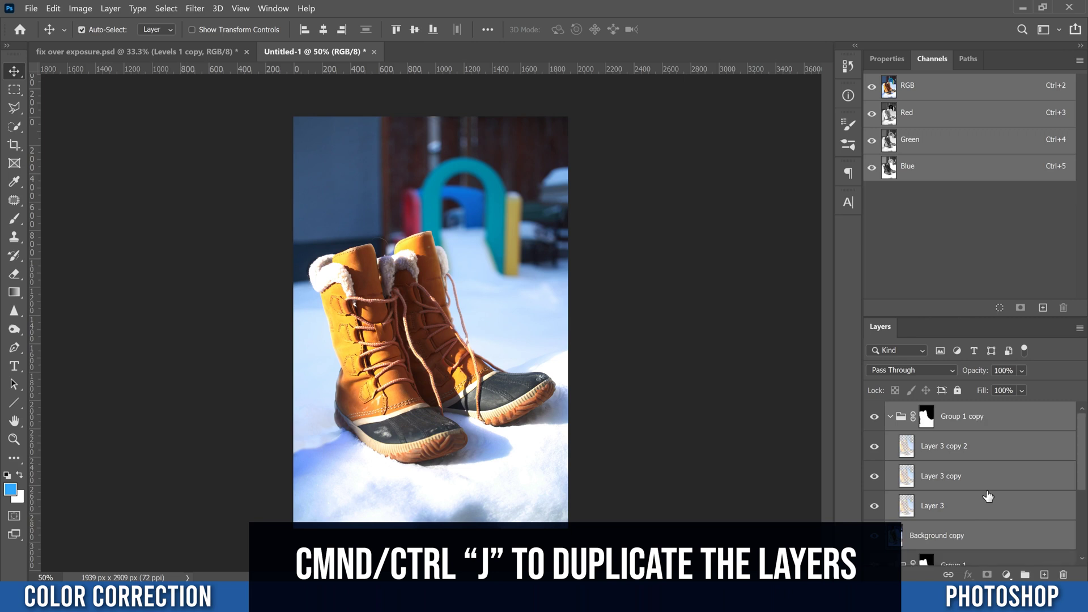
key("ctrl+e")
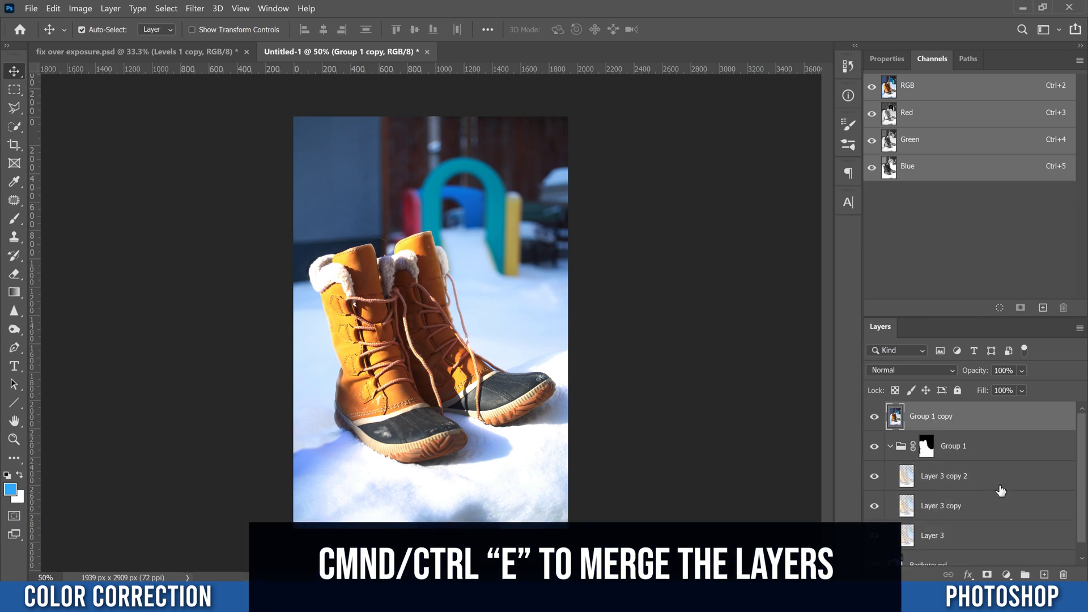
right_click(972, 416)
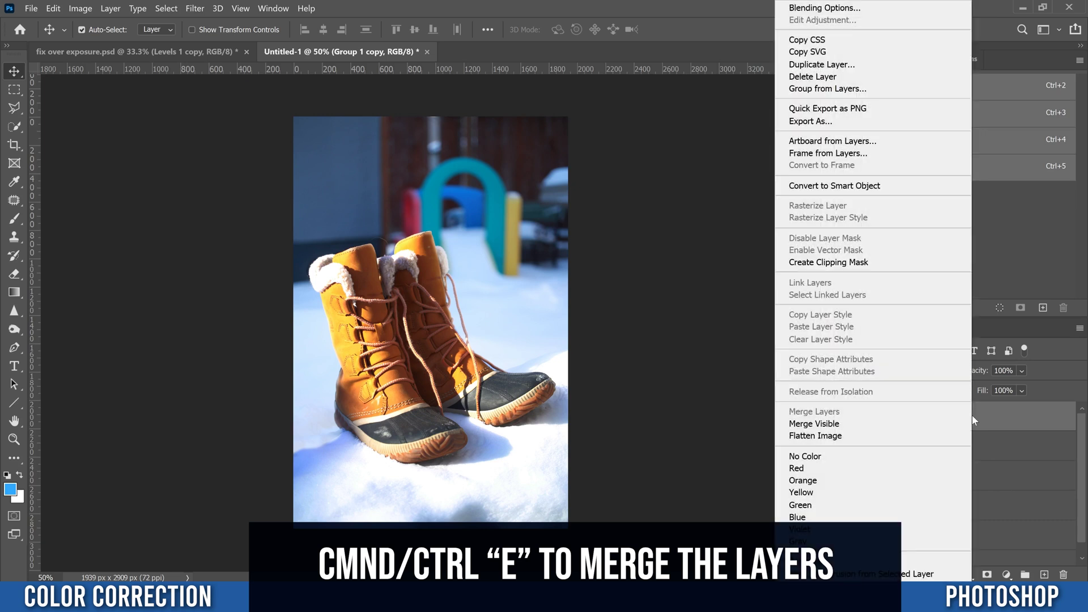
left_click(864, 186)
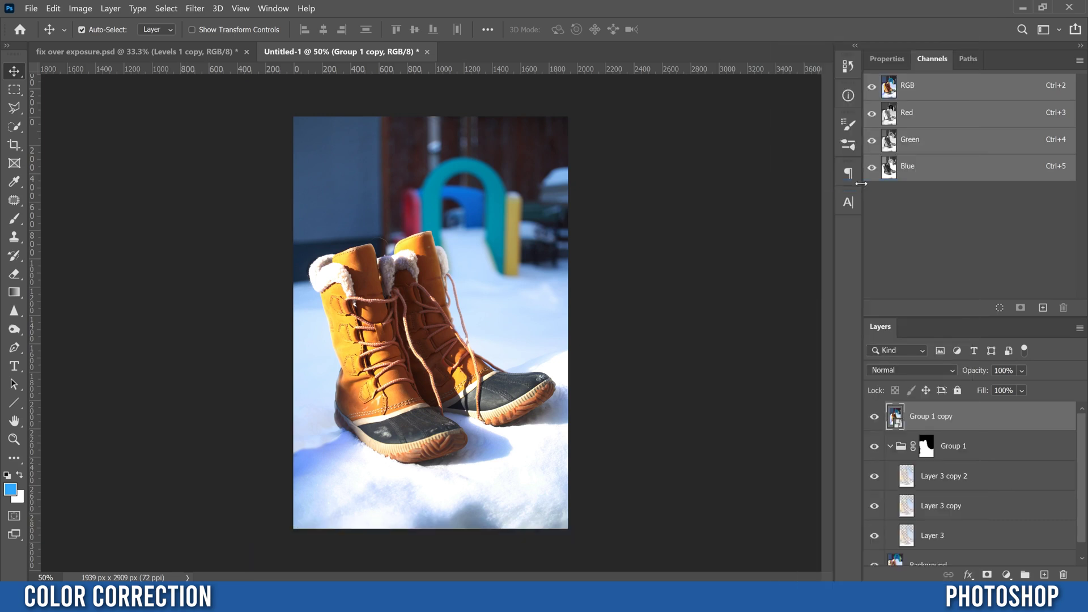
Open the Camera Raw Filter on Group 1 copy and set white balance to Temperature +9, Tint -6
left_click(191, 10)
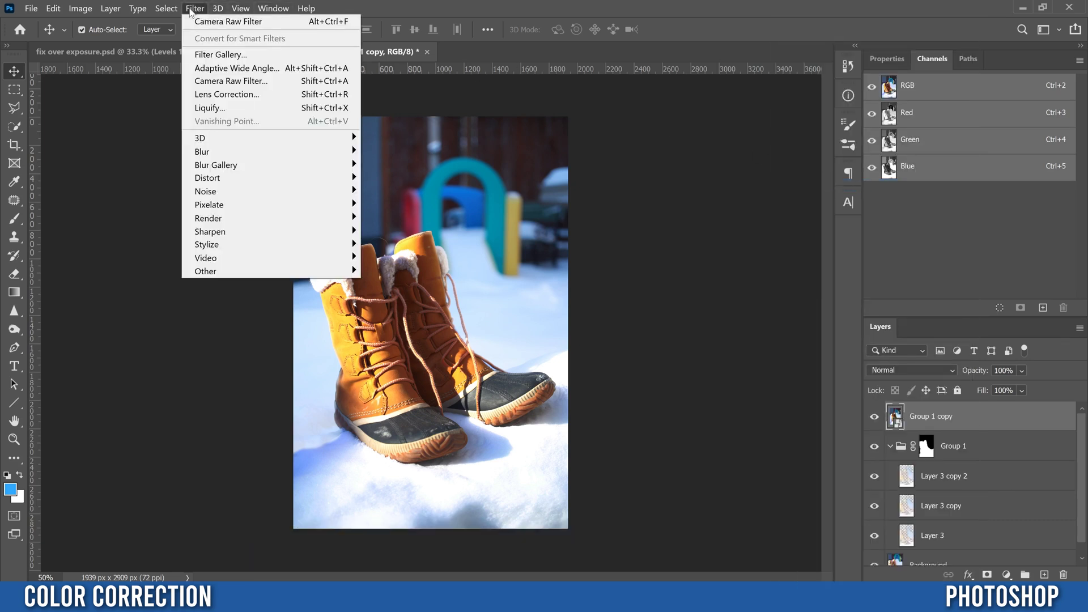
left_click(221, 80)
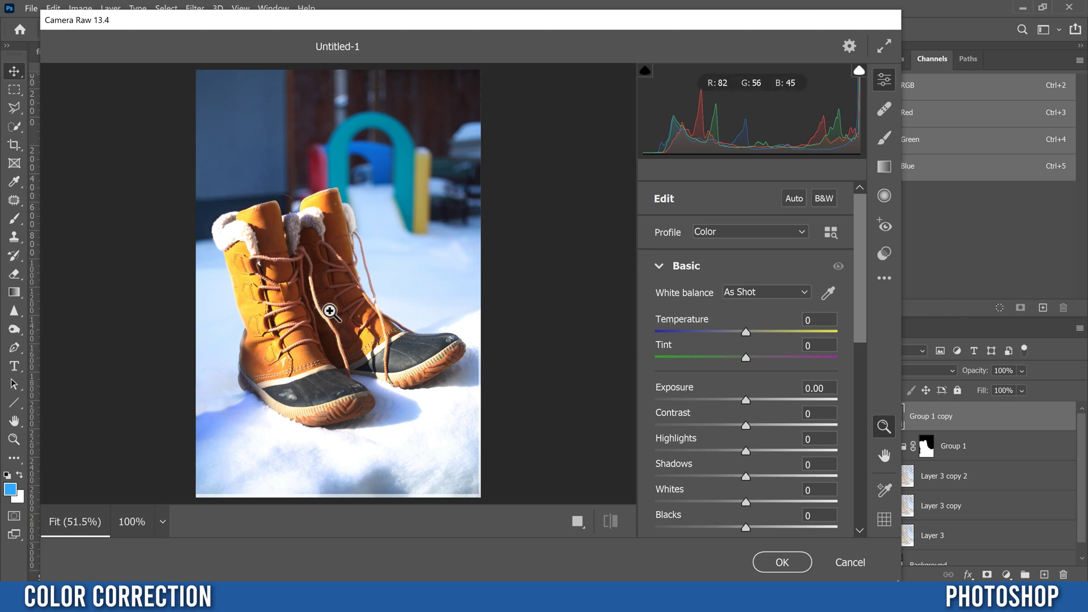
left_click(754, 288)
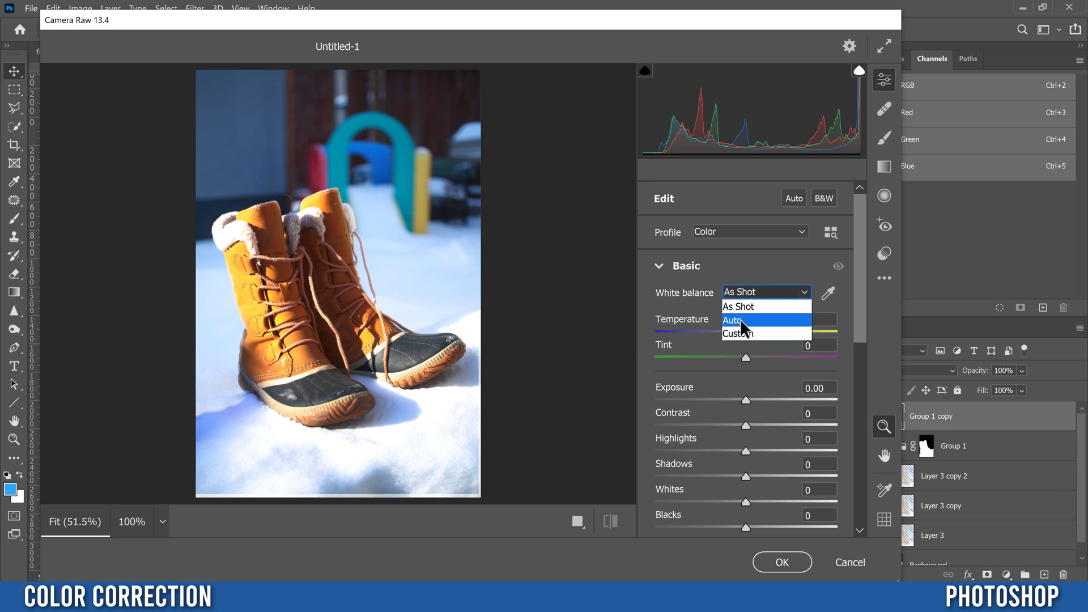
left_click(740, 319)
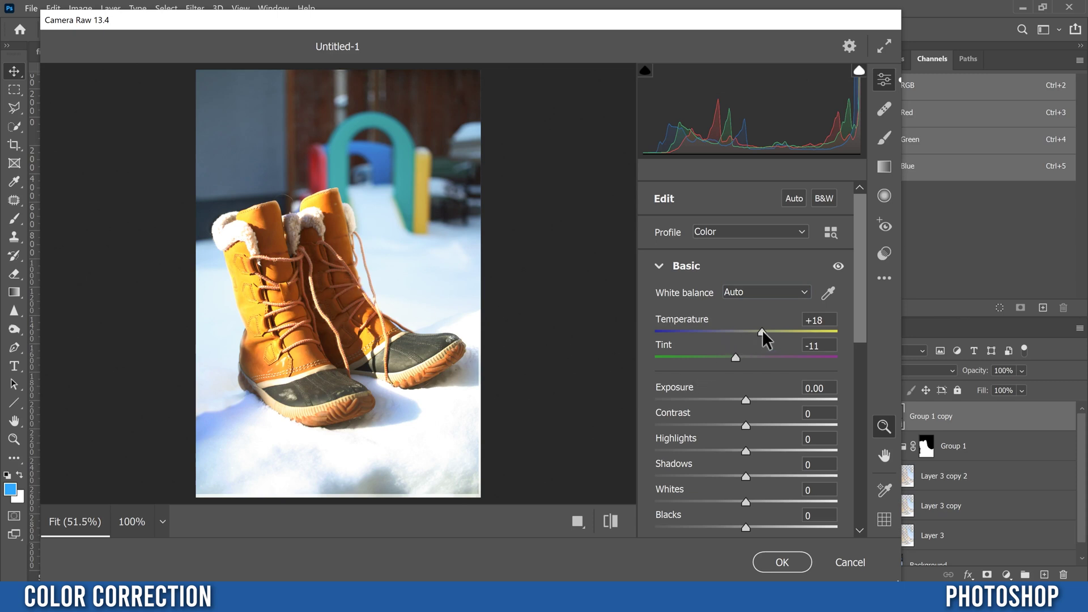
left_click_drag(762, 330, 739, 357)
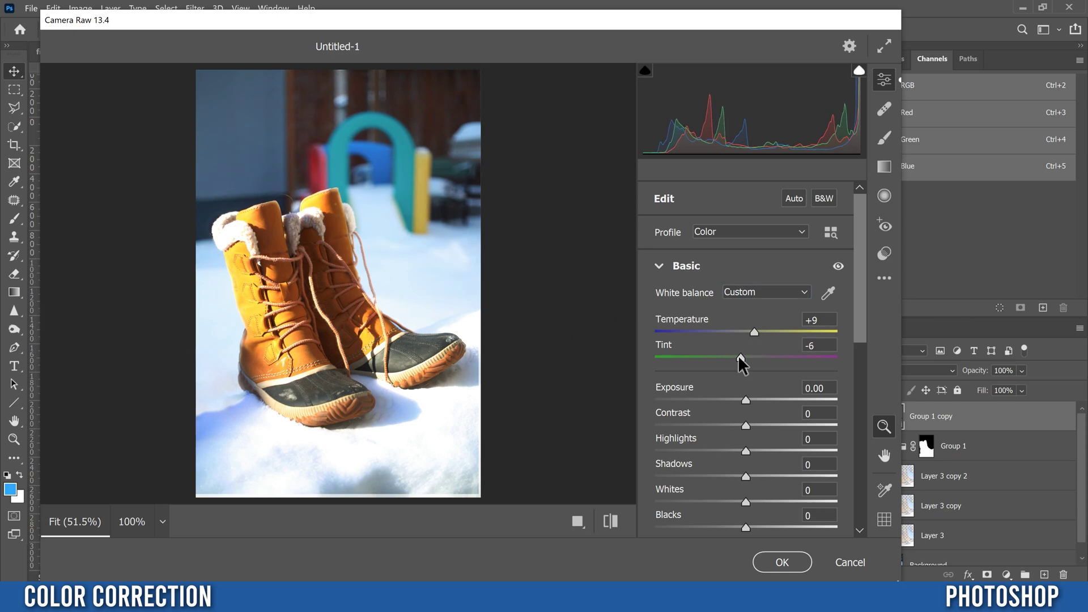
left_click_drag(861, 294, 855, 345)
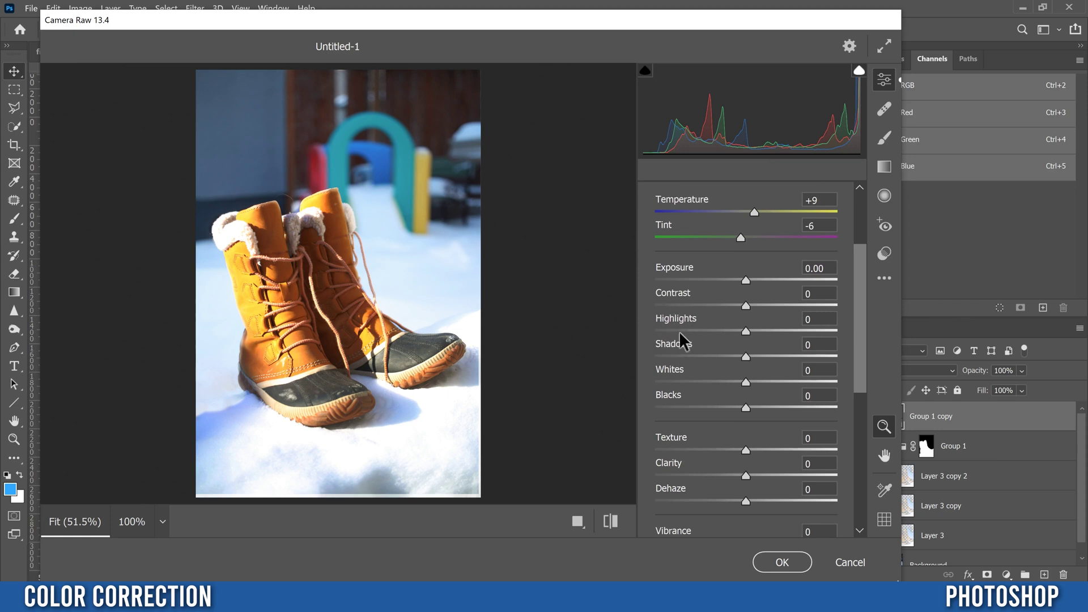
Set Highlights -68, lift Shadows slightly, add Clarity +28 and Vibrance -23, then apply Camera Raw
left_click_drag(746, 328, 688, 336)
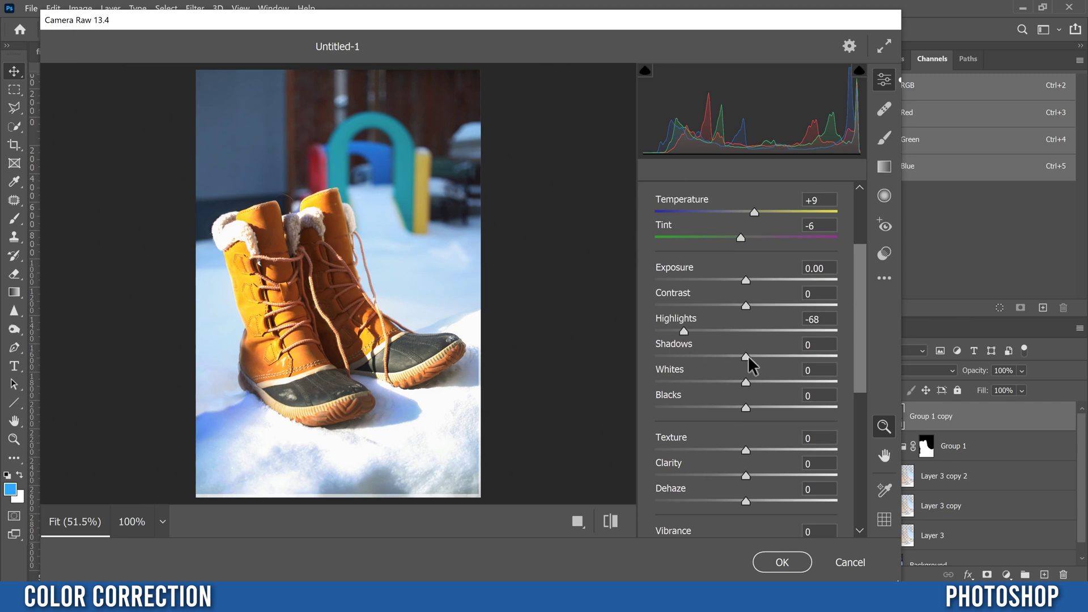
mouse_move(748, 355)
left_mouse_down()
mouse_move(838, 358)
mouse_move(756, 358)
left_mouse_up()
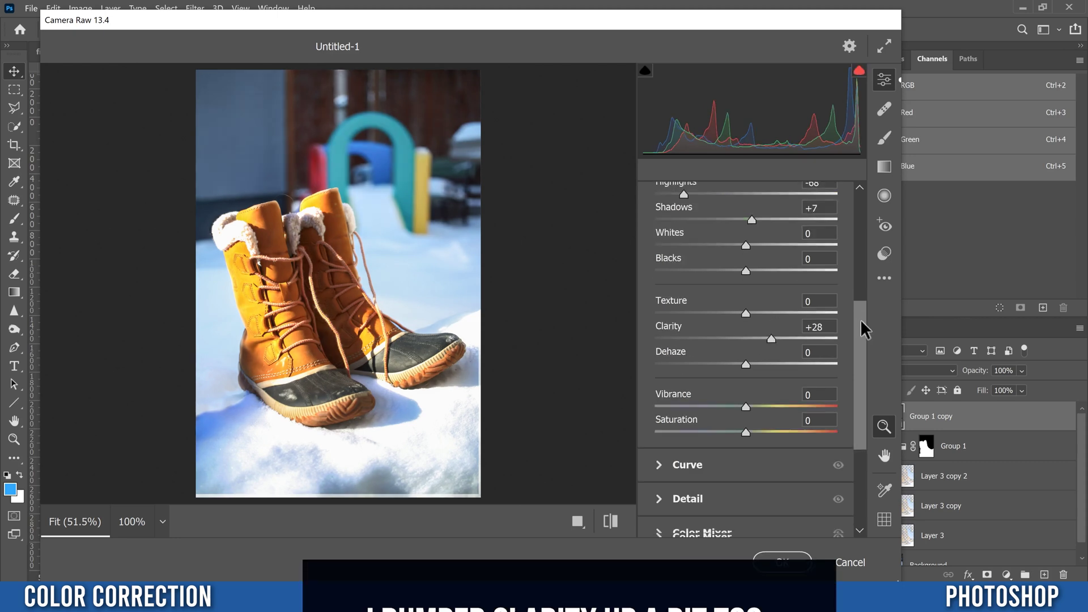
left_click_drag(860, 319, 855, 353)
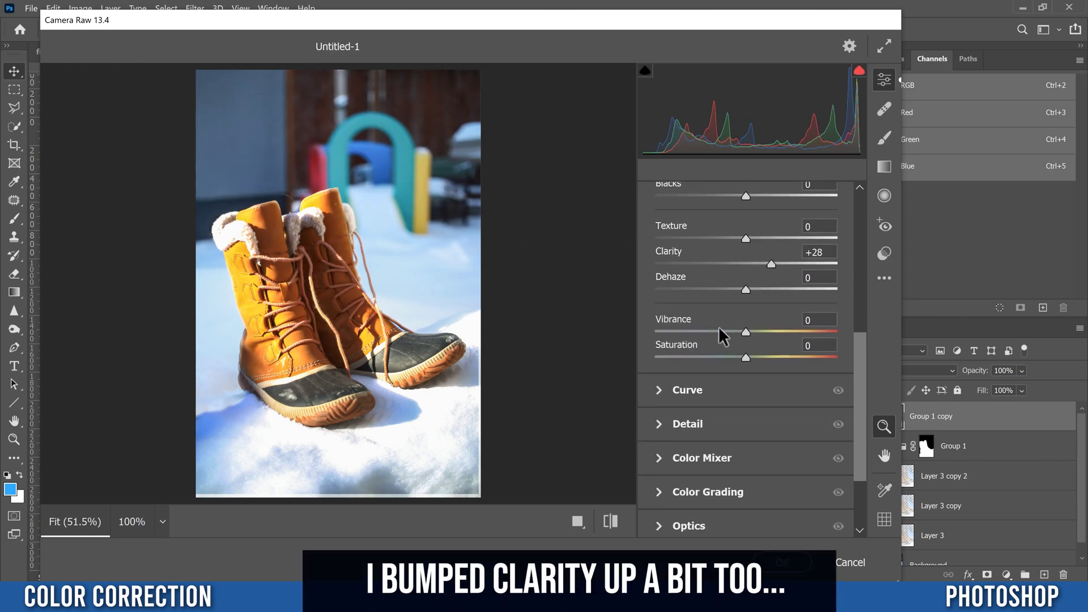
left_click_drag(745, 330, 648, 328)
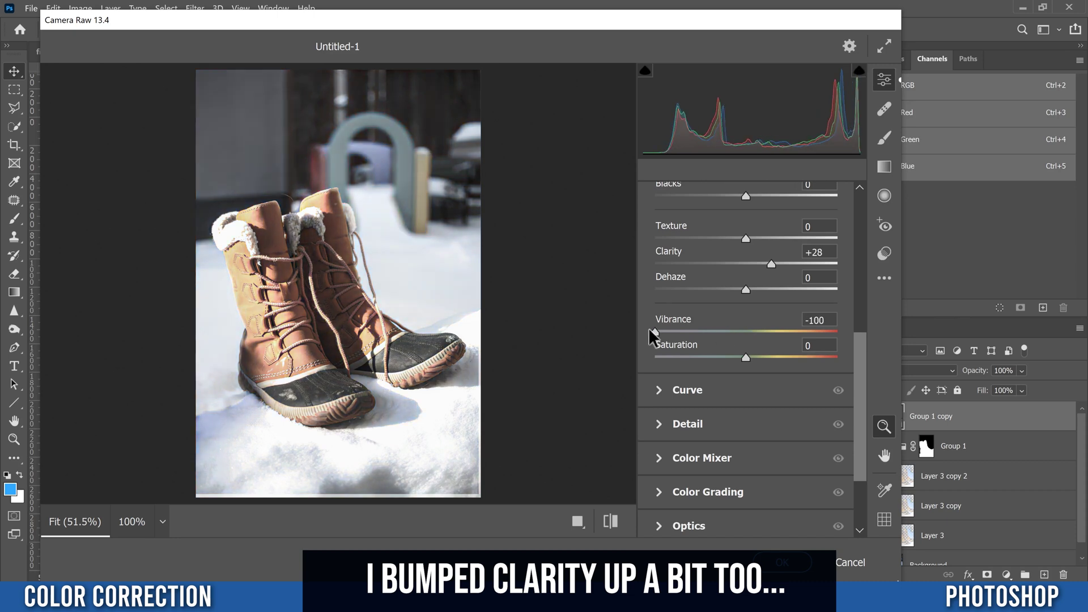
left_click_drag(648, 328, 724, 331)
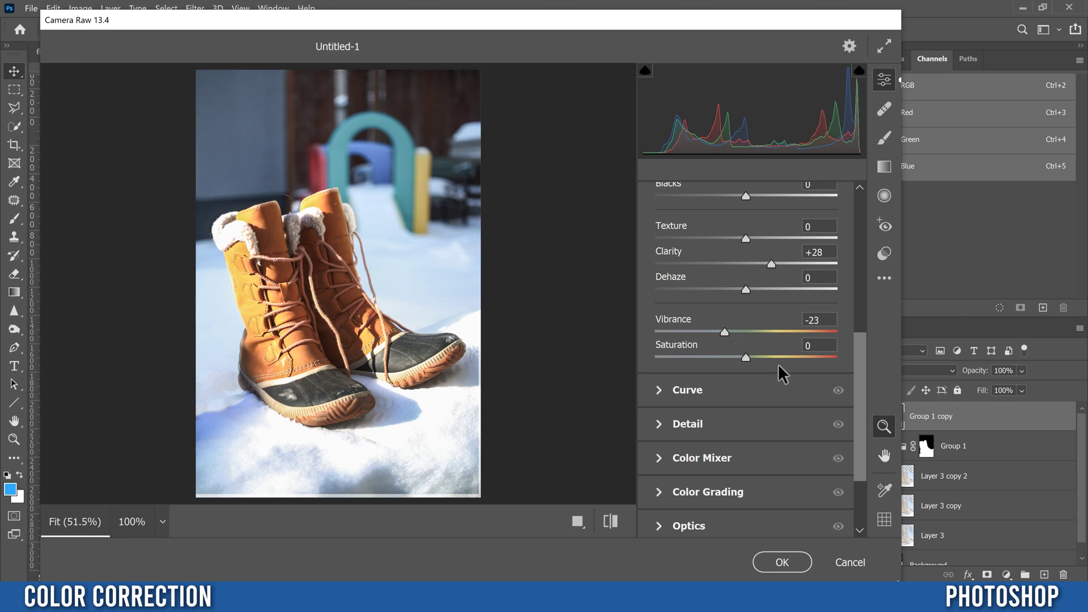
left_click(774, 563)
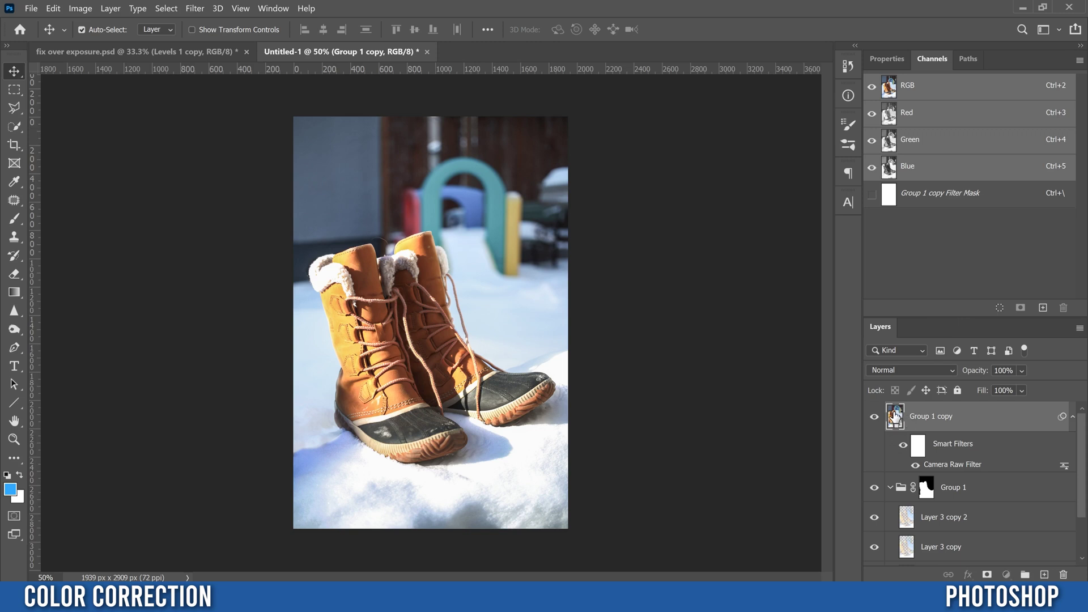
Move the corrected Group 1 copy inside Group 1 and toggle its visibility to compare the correction
left_click_drag(894, 418, 924, 509)
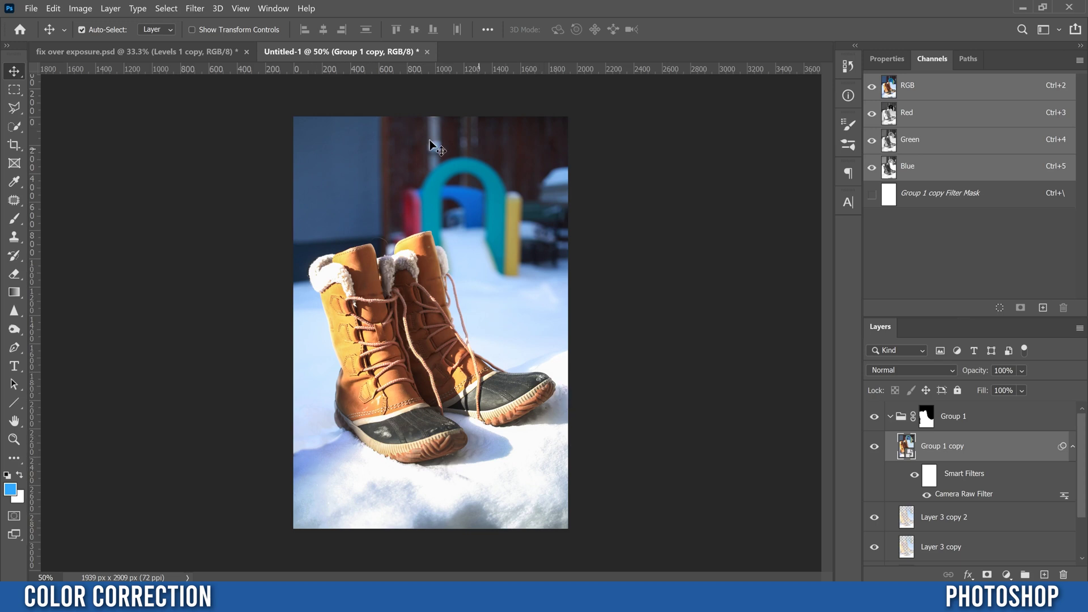
left_click(875, 448)
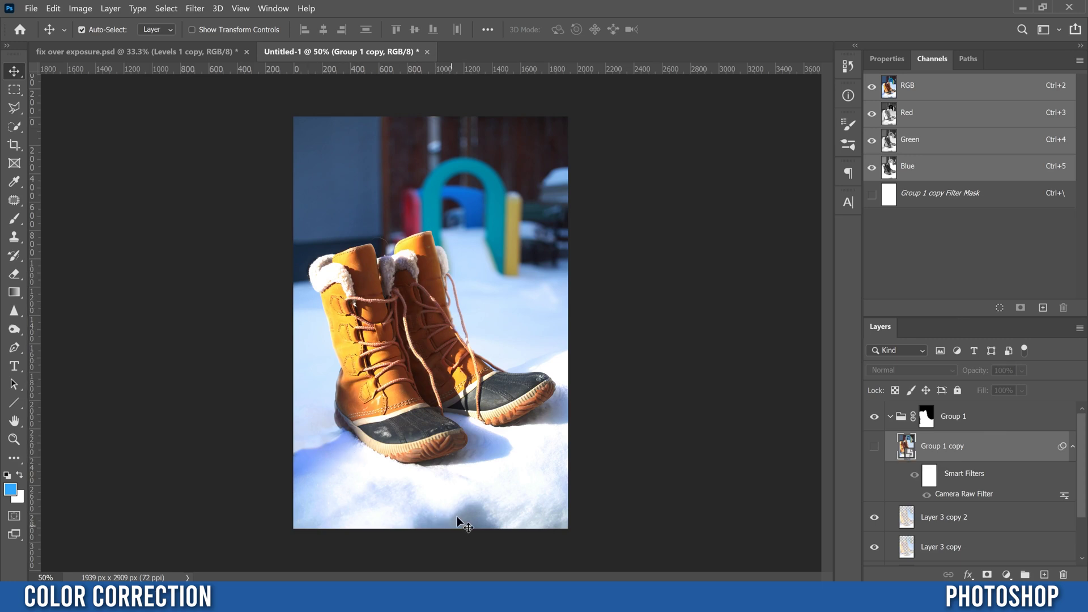
left_click(874, 447)
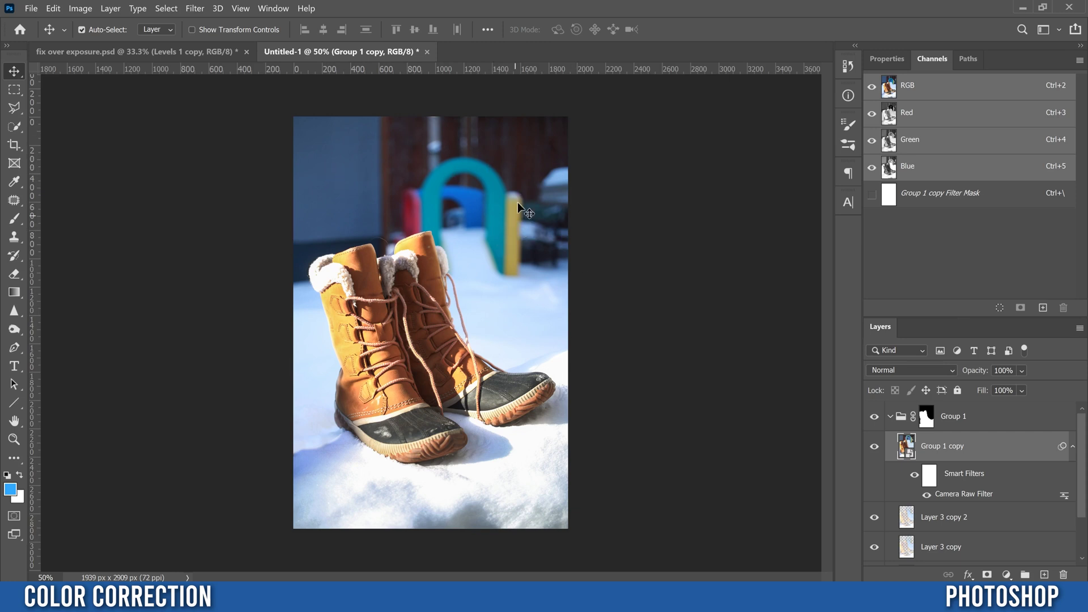
left_click(891, 421)
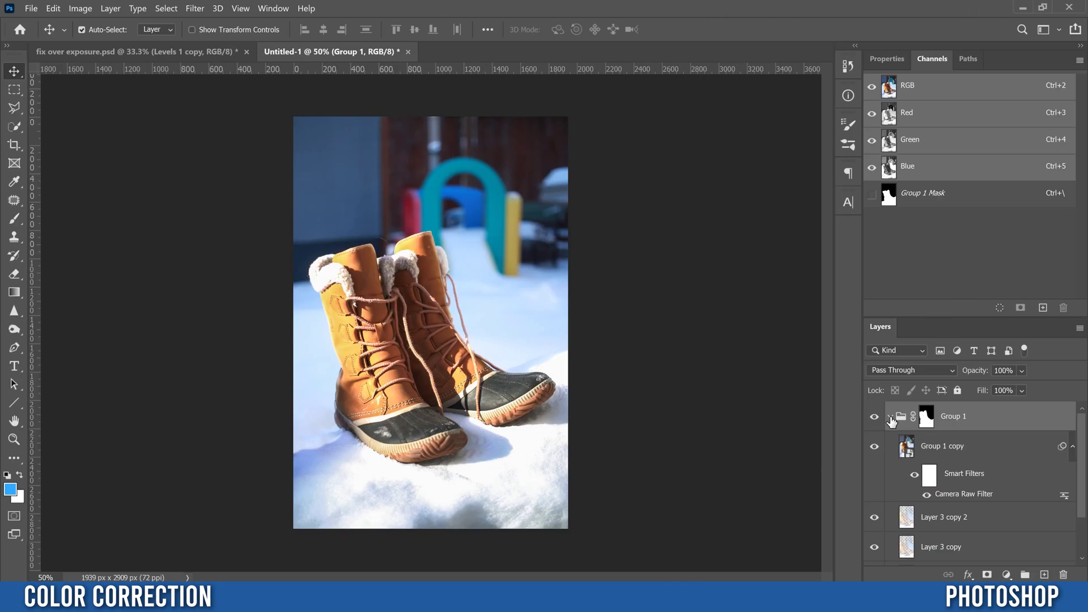
left_click(890, 419)
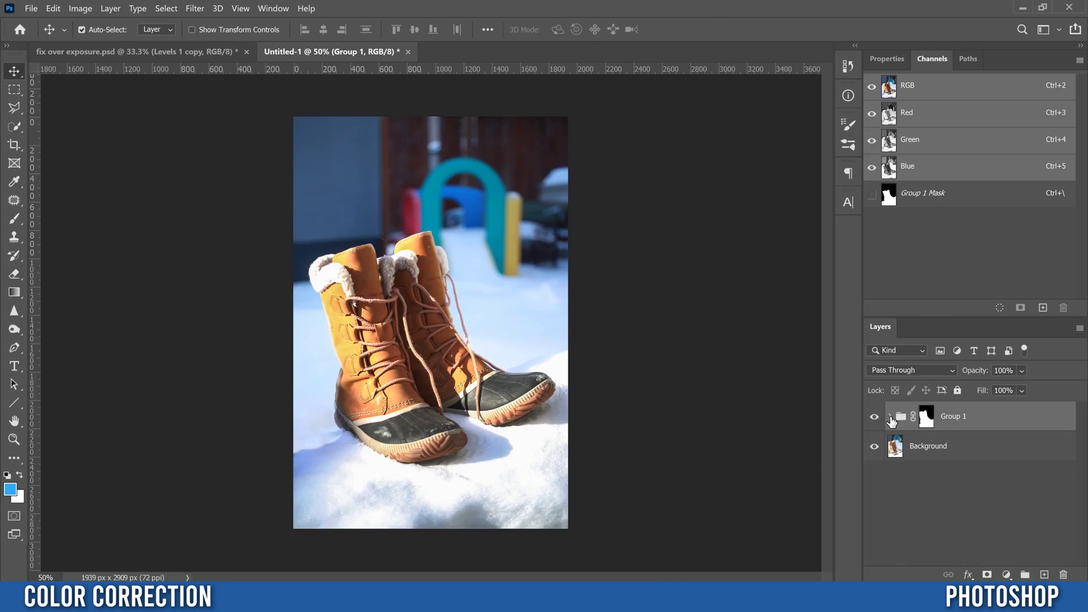
left_click(875, 449, "alt")
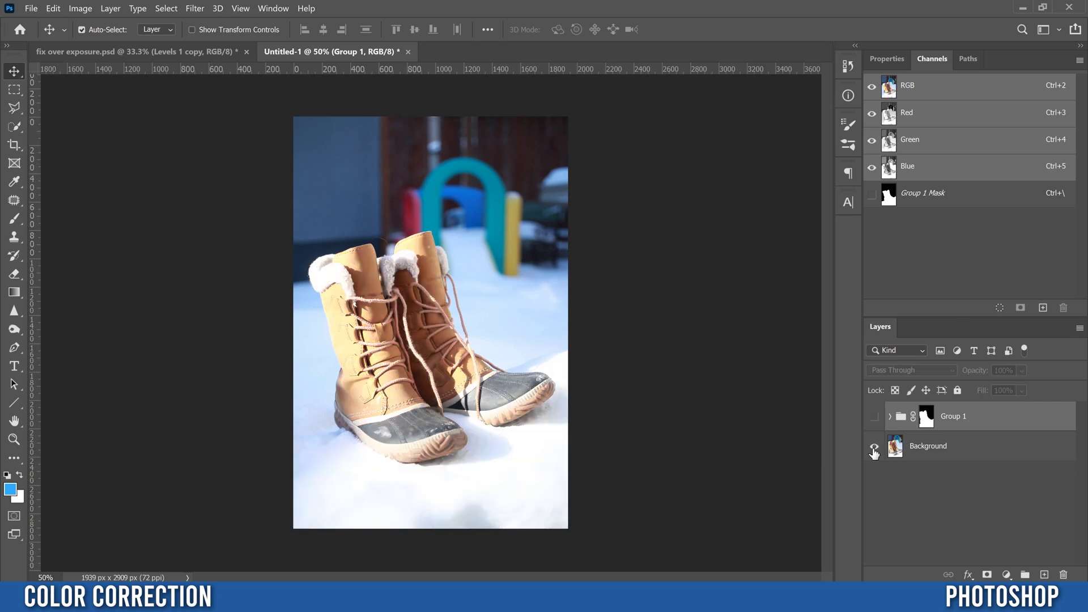
left_click(874, 451, "alt")
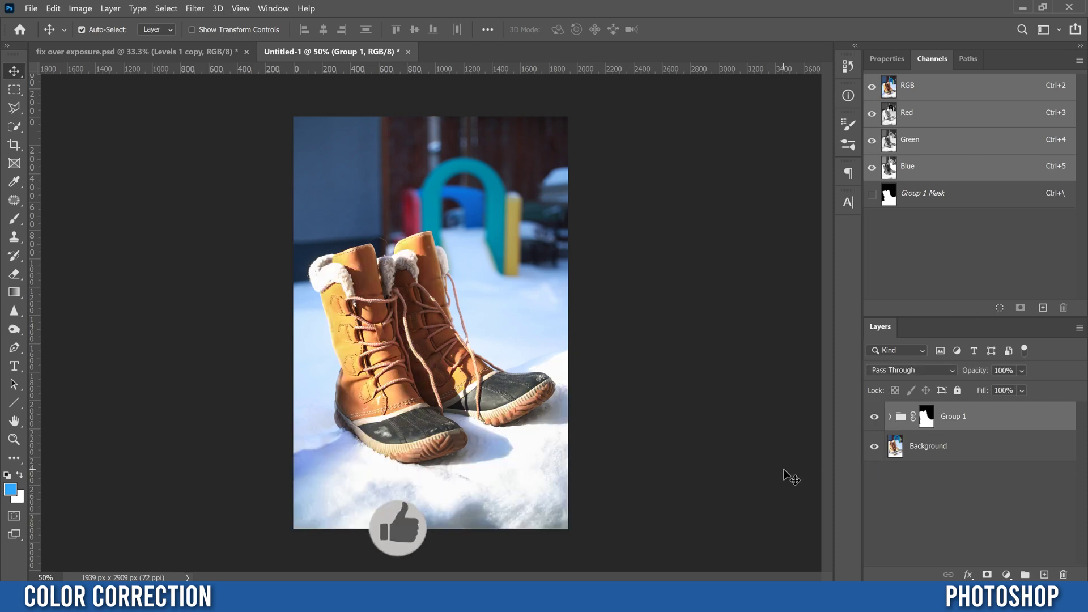